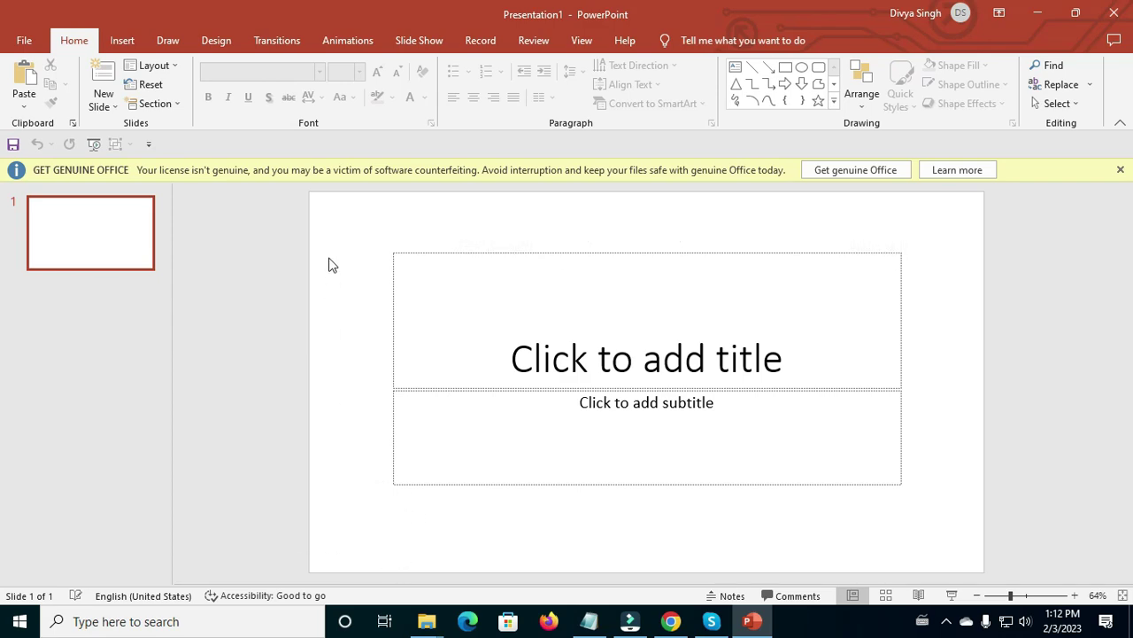
Switch the slide to Standard (4:3) from the Design tab's Slide Size menu.
left_click_drag(337, 203, 981, 575)
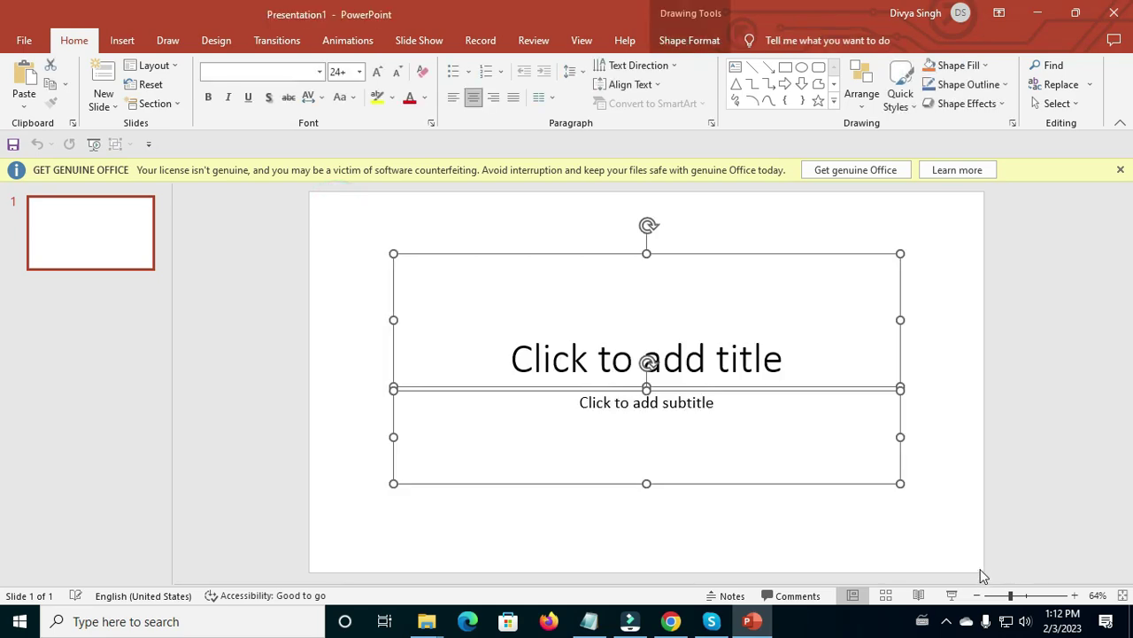
left_click(969, 558)
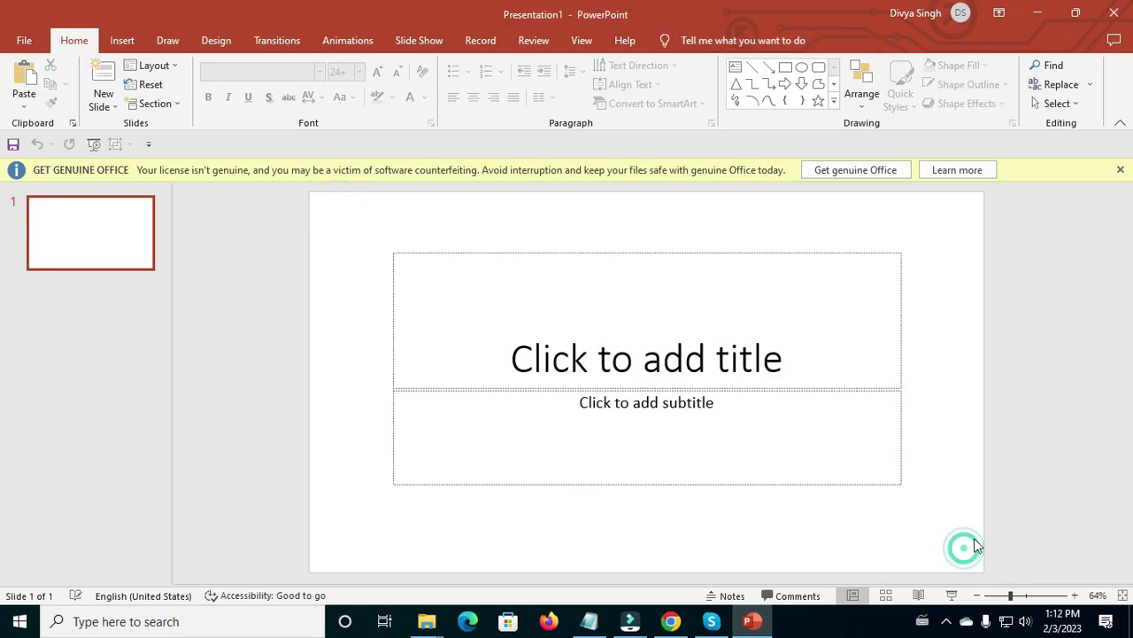
left_click(216, 42)
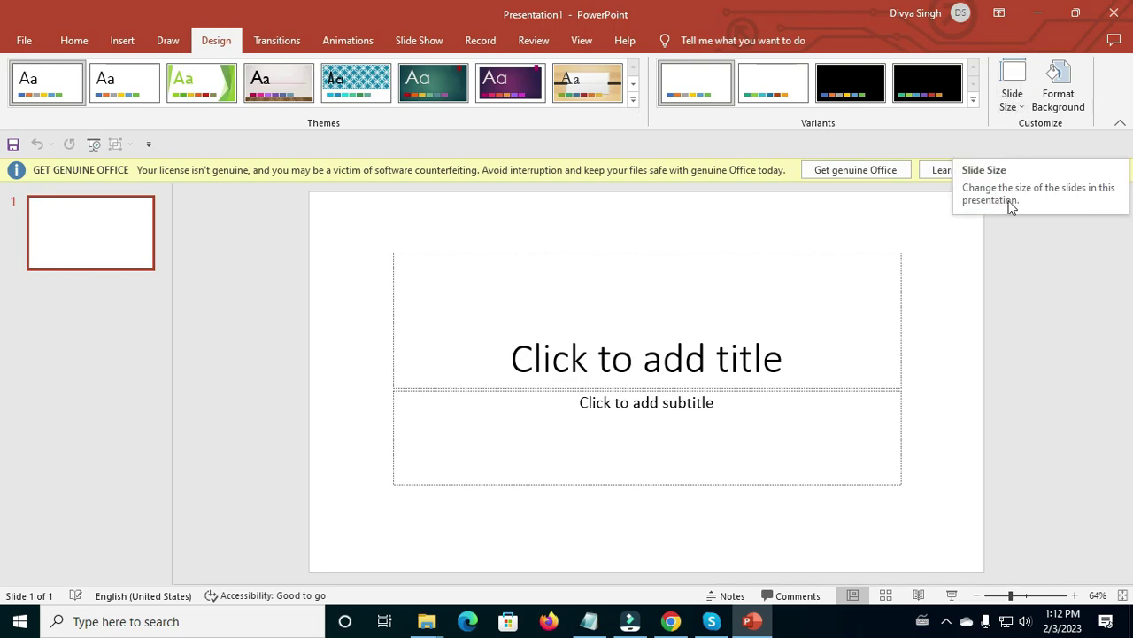
left_click(1024, 105)
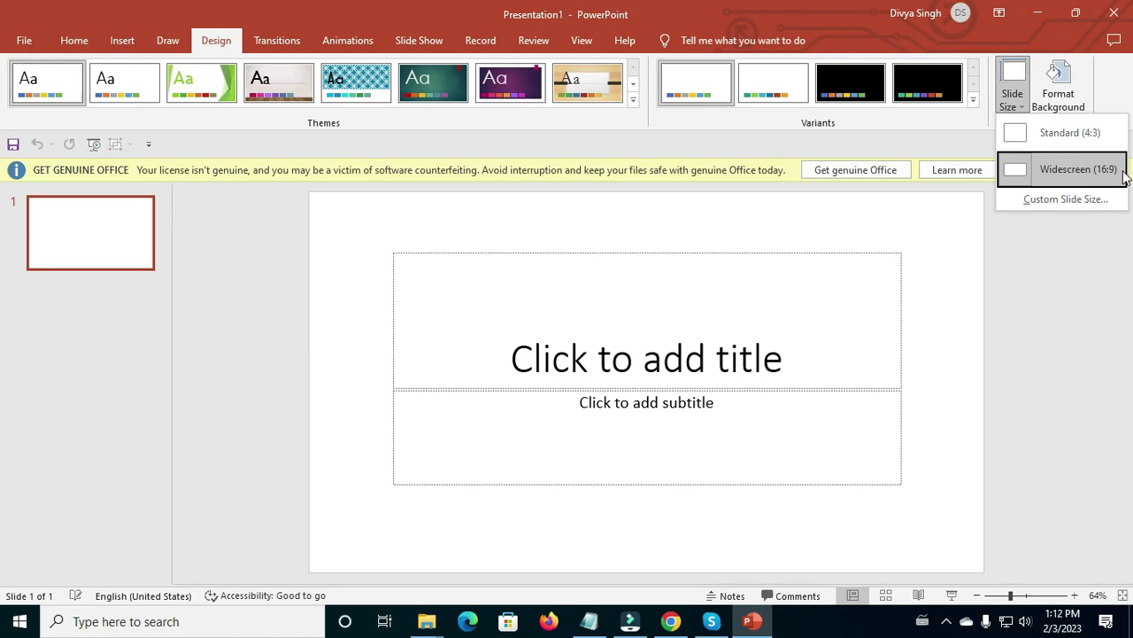
left_click(1065, 141)
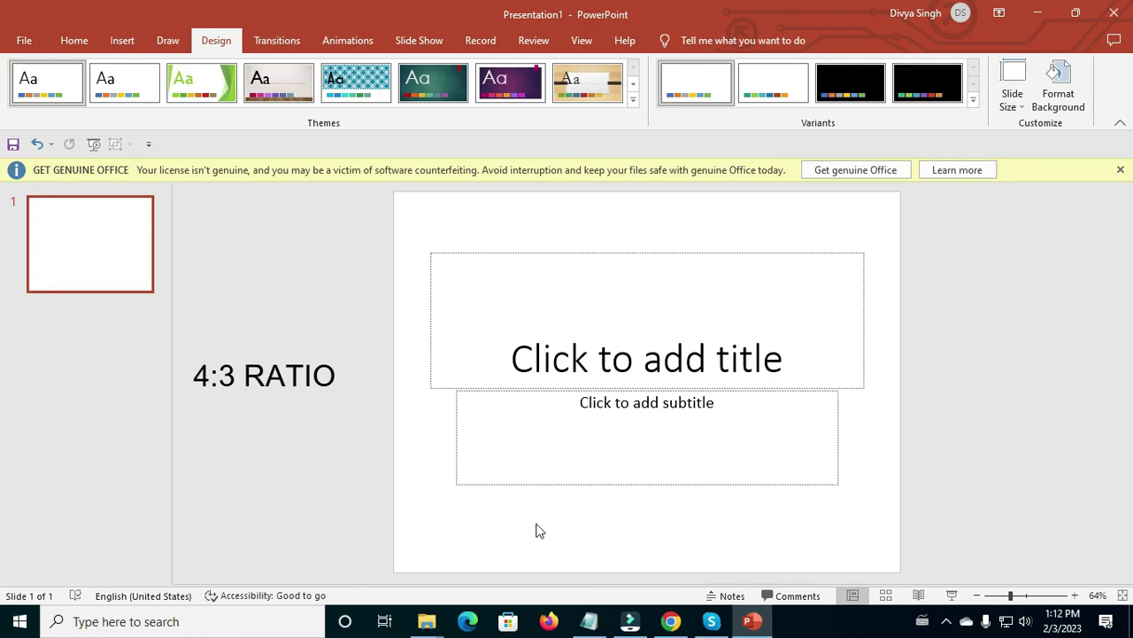
Return the slide to Widescreen (16:9) and bring up the Slide Size choices again.
left_click_drag(411, 197, 890, 571)
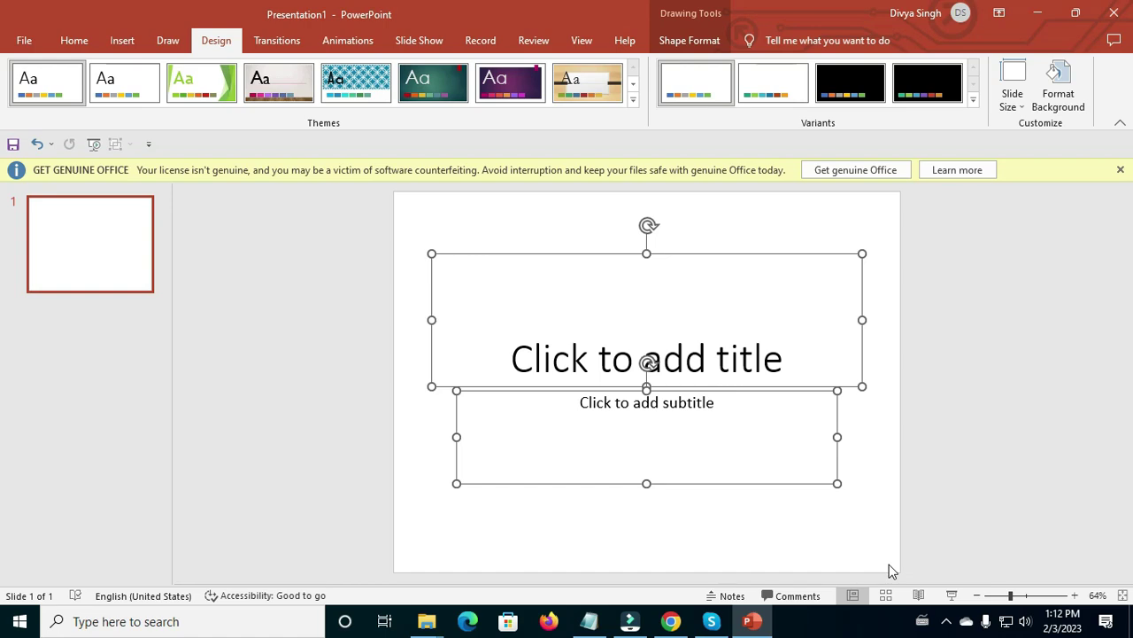
left_click(1015, 100)
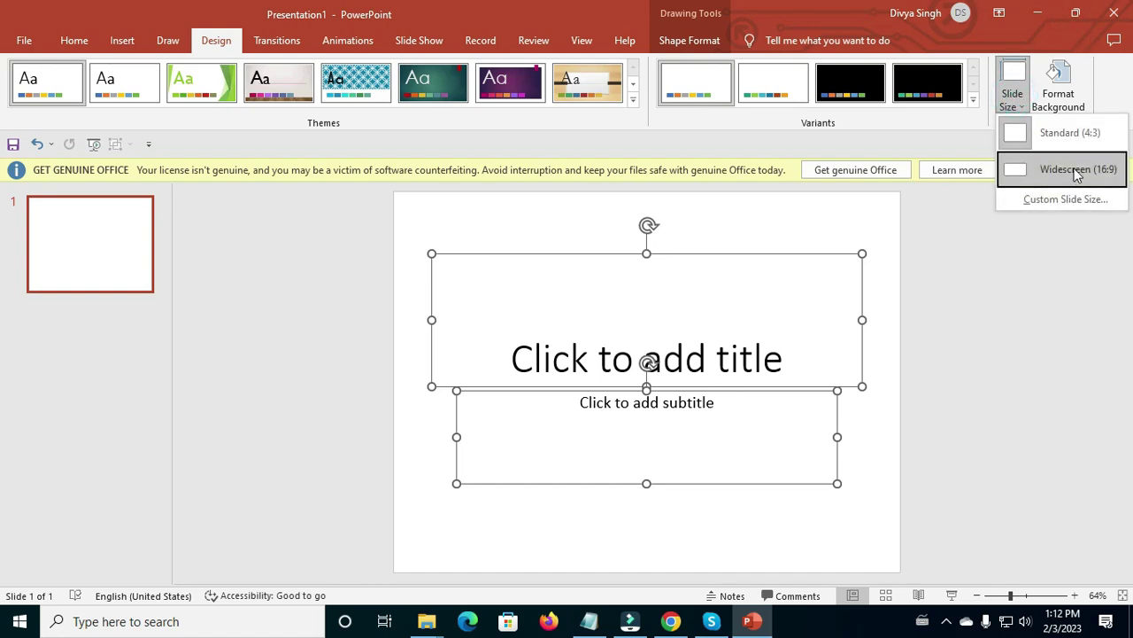
left_click(1077, 170)
left_click(986, 425)
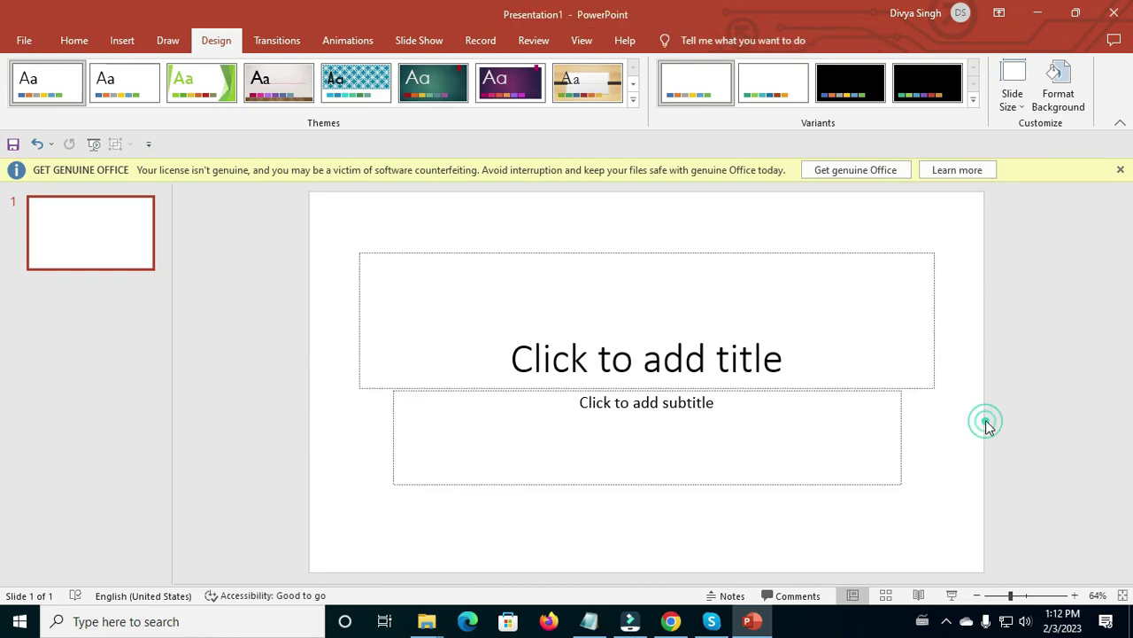
mouse_move(318, 197)
left_mouse_down()
mouse_move(595, 317)
mouse_move(973, 557)
left_mouse_up()
left_click(973, 557)
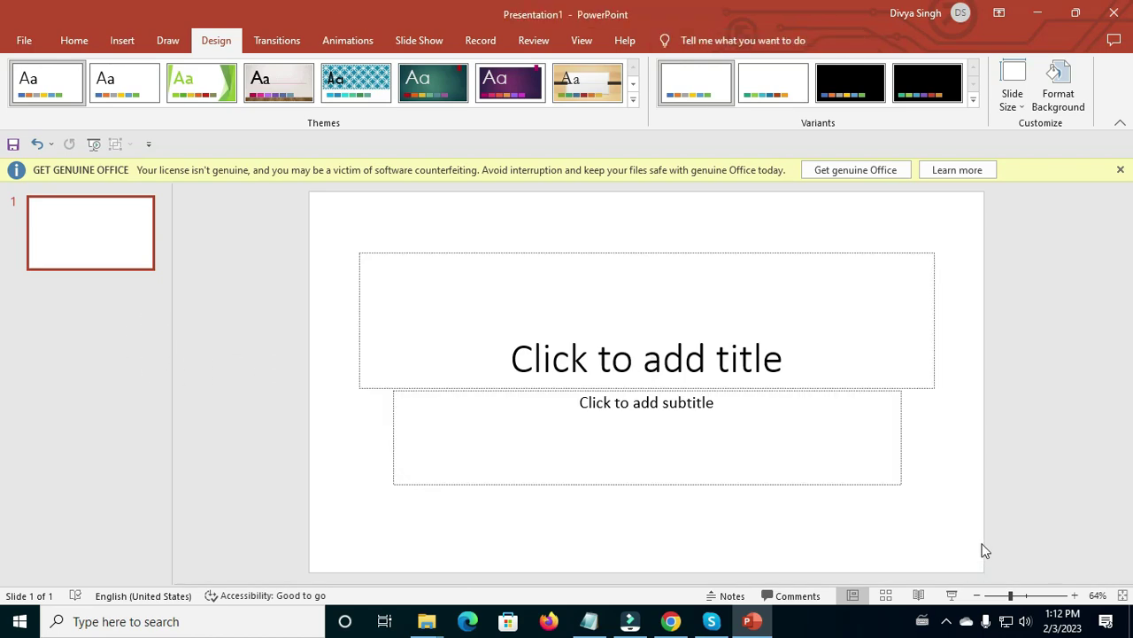
left_click(1017, 107)
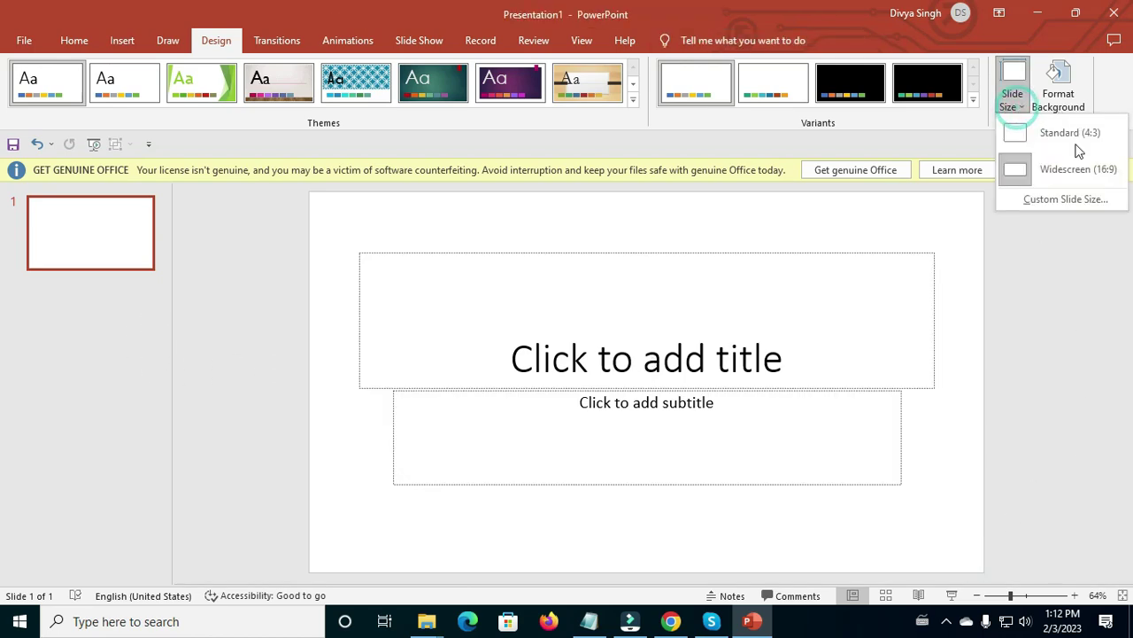
Resize the slide to Letter Paper (8.5x11 in), 10 by 7.5 in, accepting the content scaling.
left_click(1066, 199)
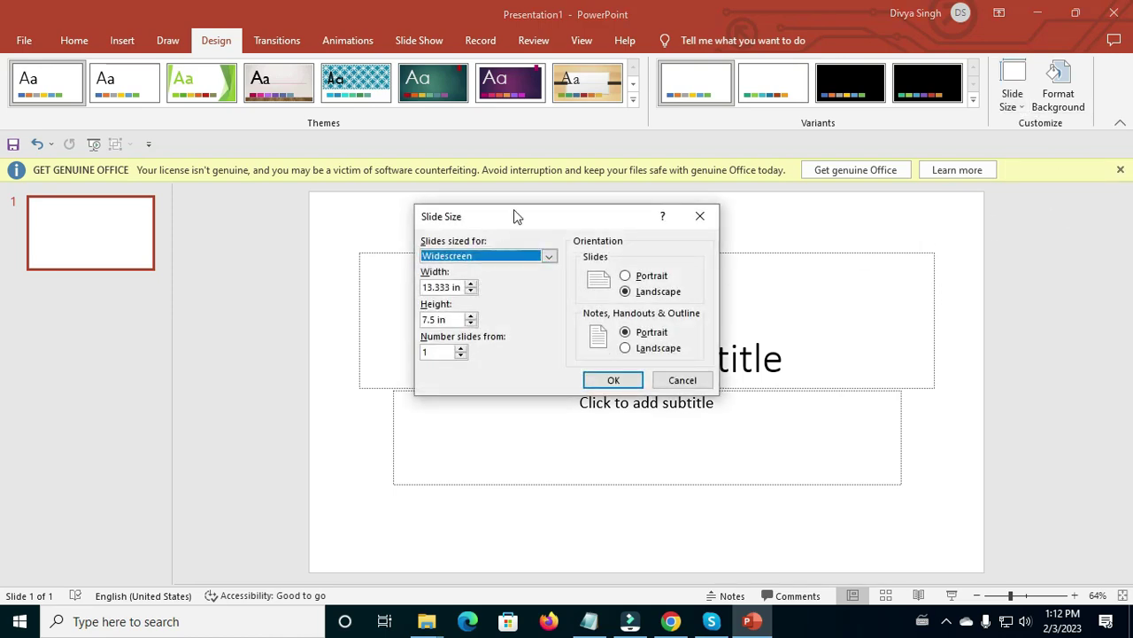
left_click_drag(515, 216, 266, 267)
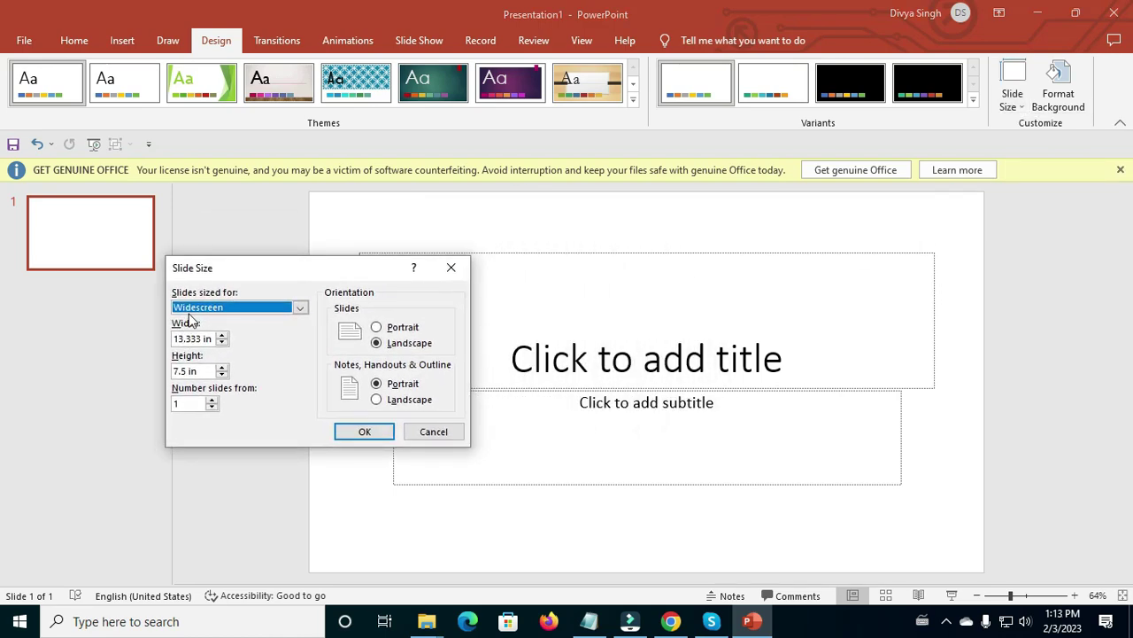
left_click(189, 312)
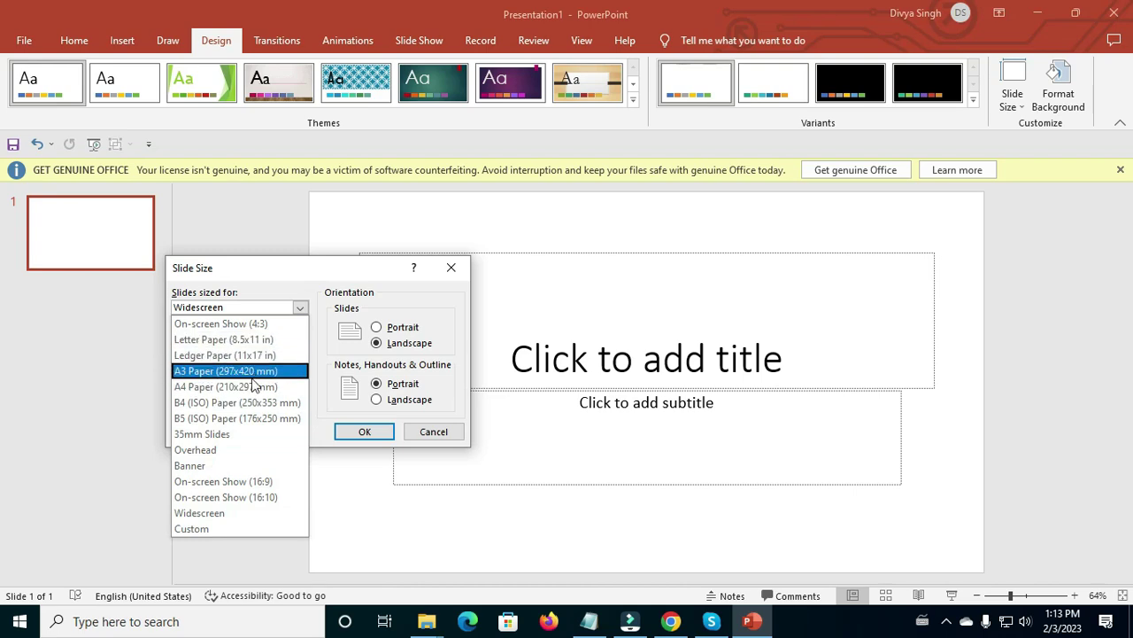
left_click(203, 343)
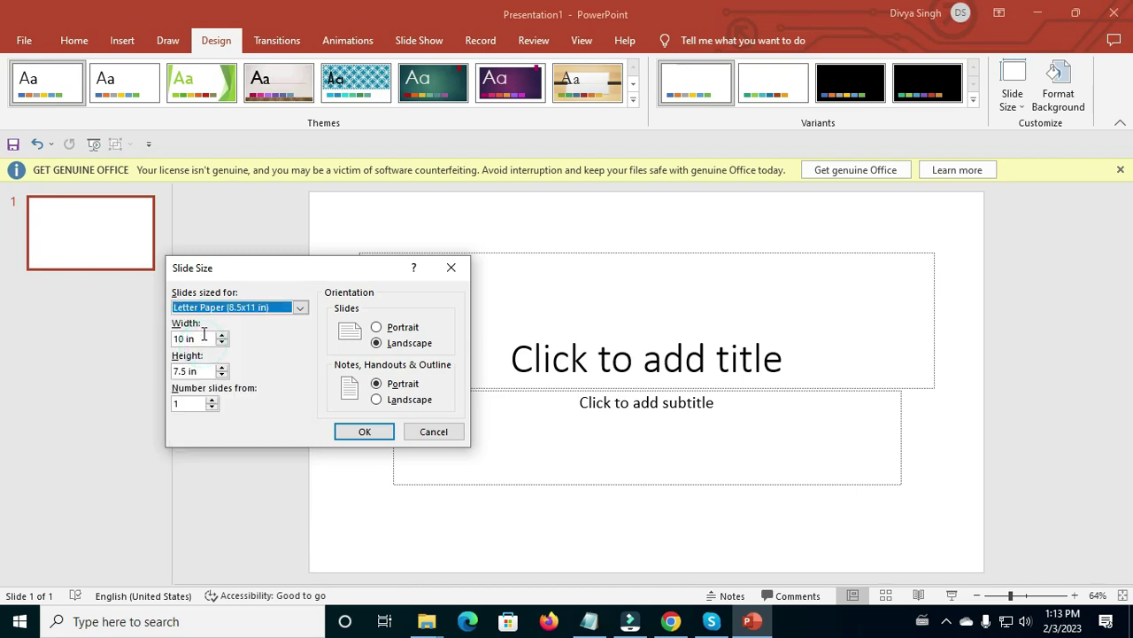
left_click(350, 433)
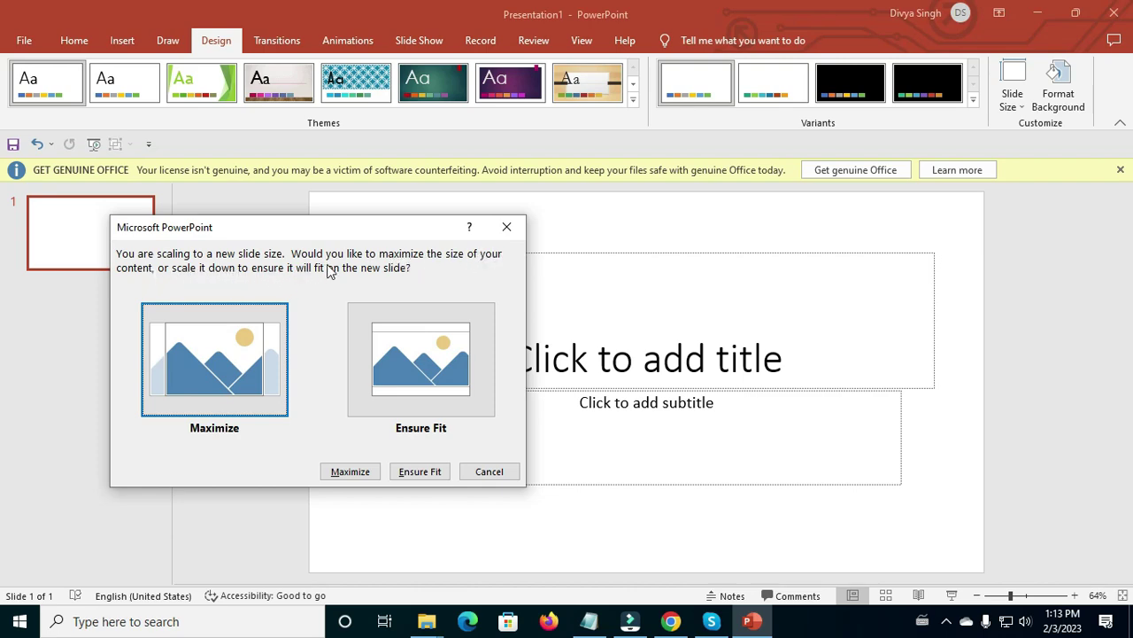
left_click(248, 378)
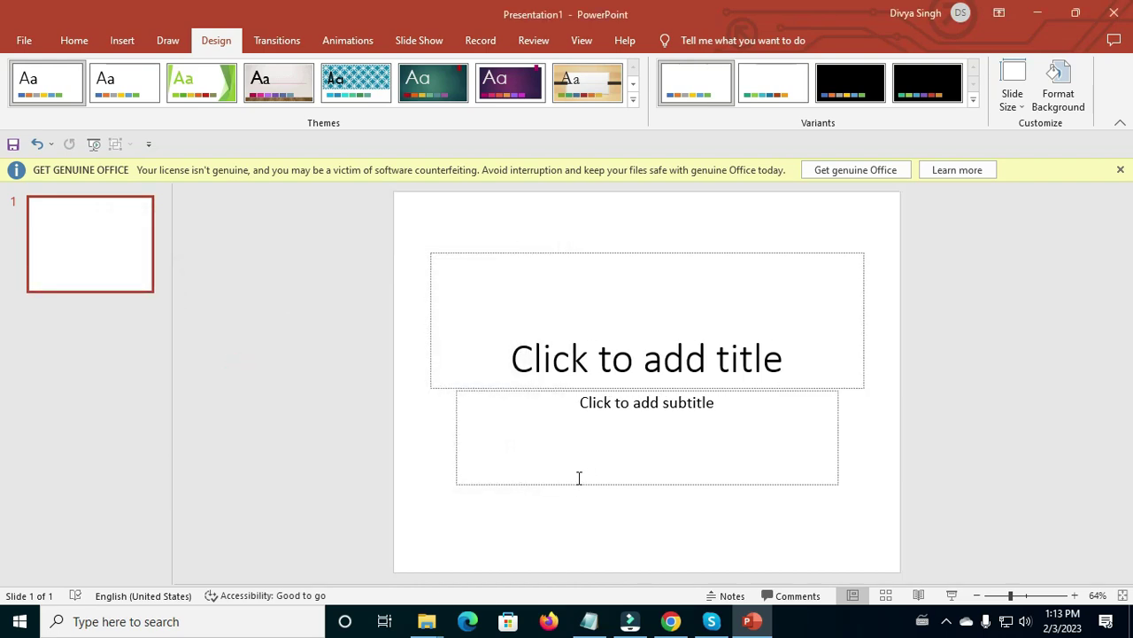
Set the slide size to A4 Paper (210x297 mm) and choose Ensure Fit.
left_click(1011, 98)
left_click(1066, 200)
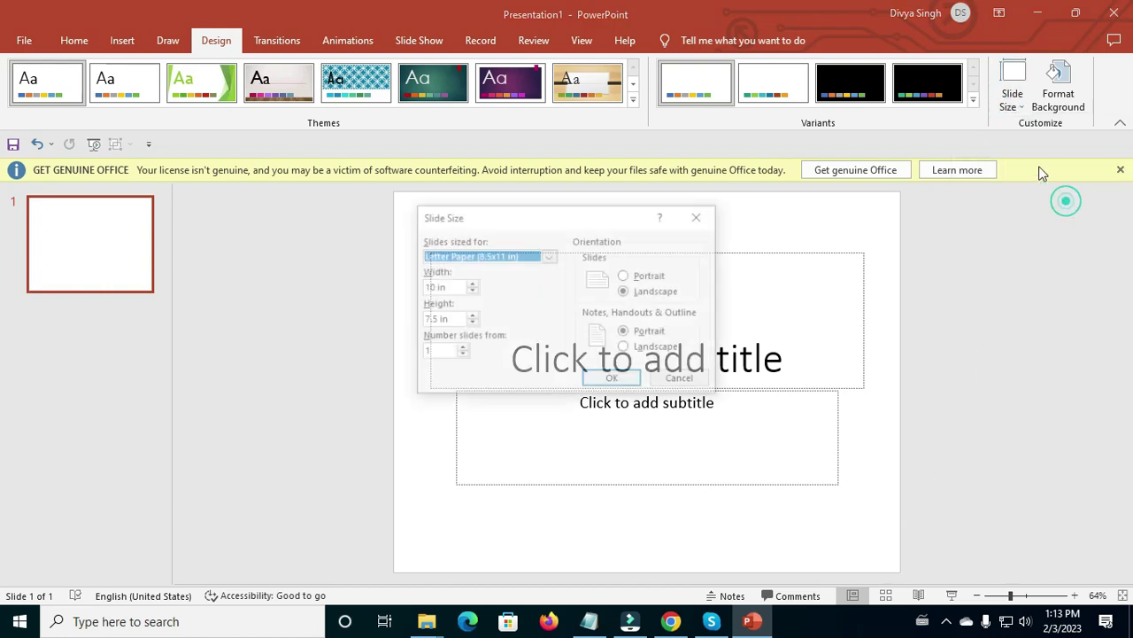
left_click(548, 256)
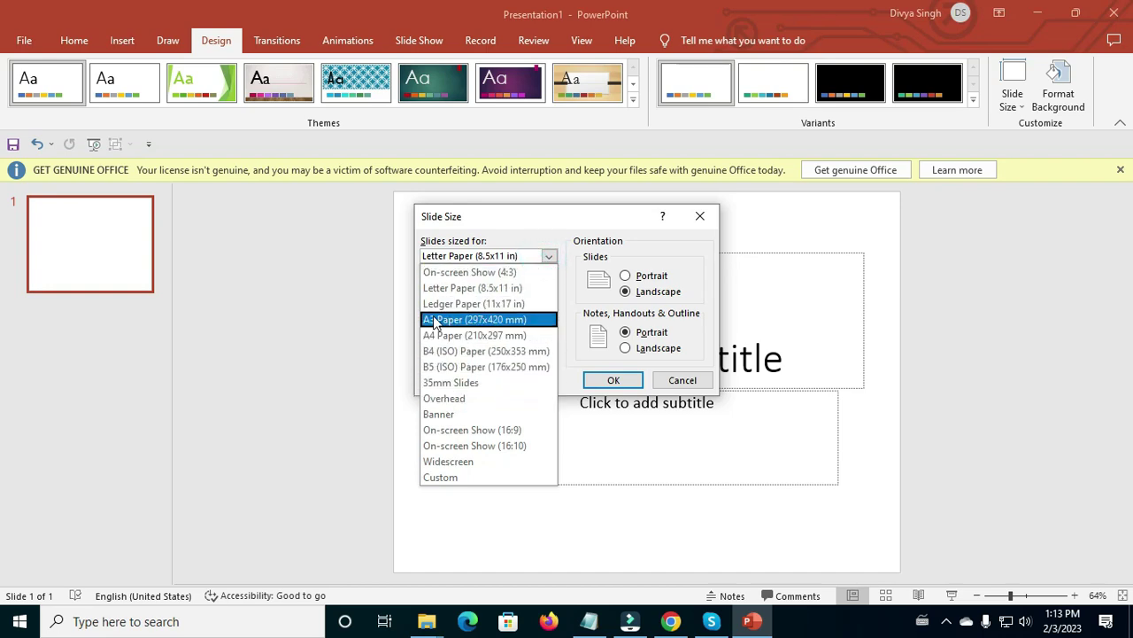
left_click(462, 341)
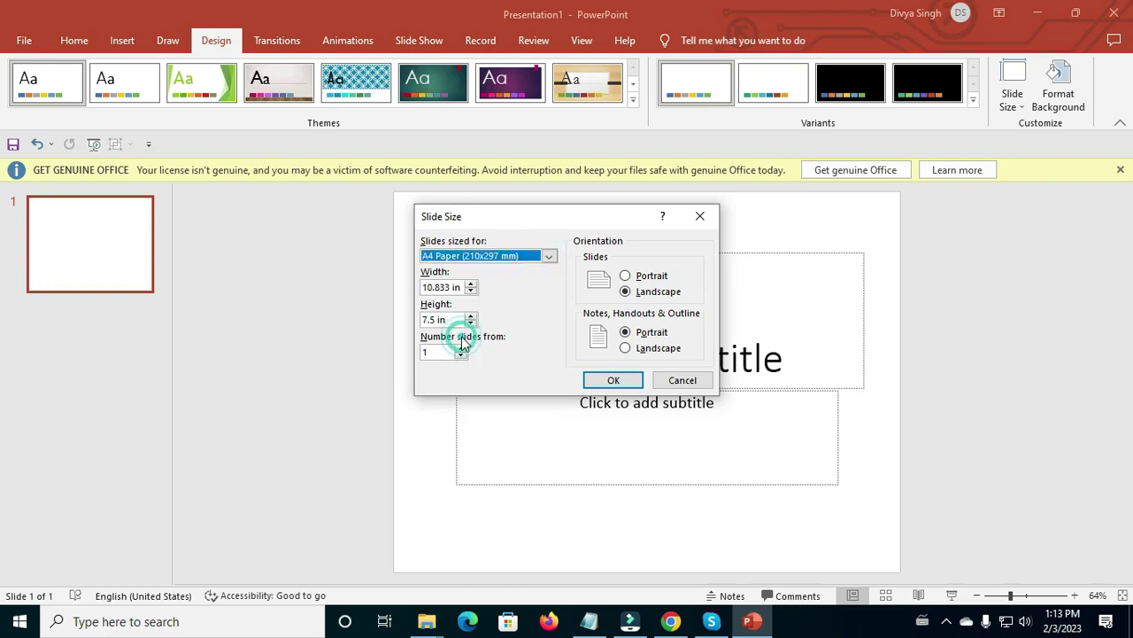
left_click(610, 382)
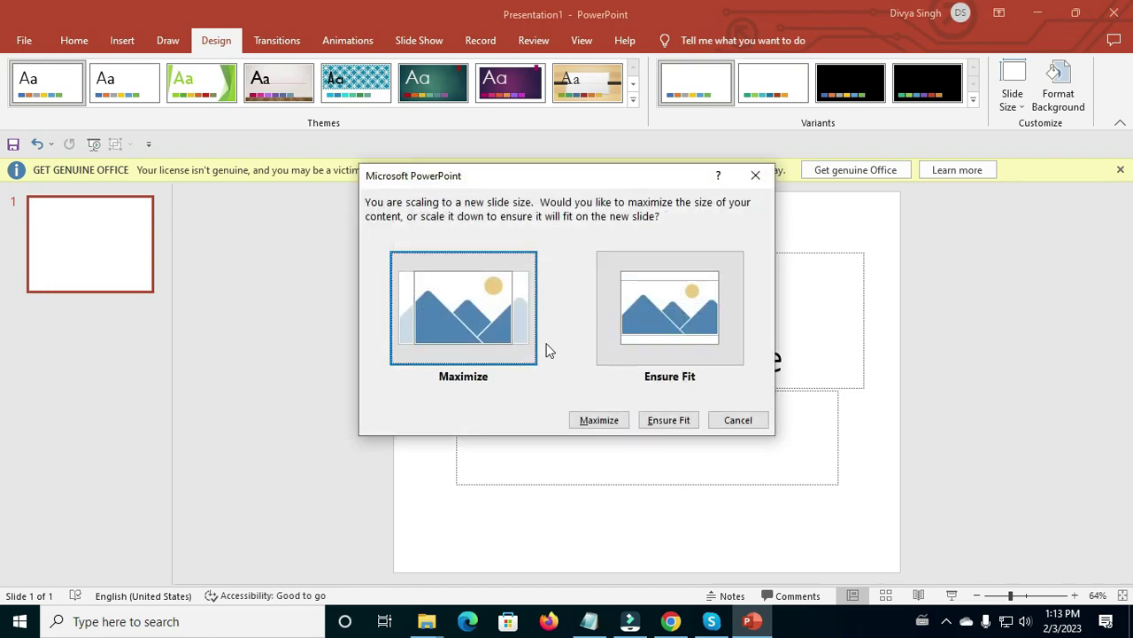
left_click(672, 346)
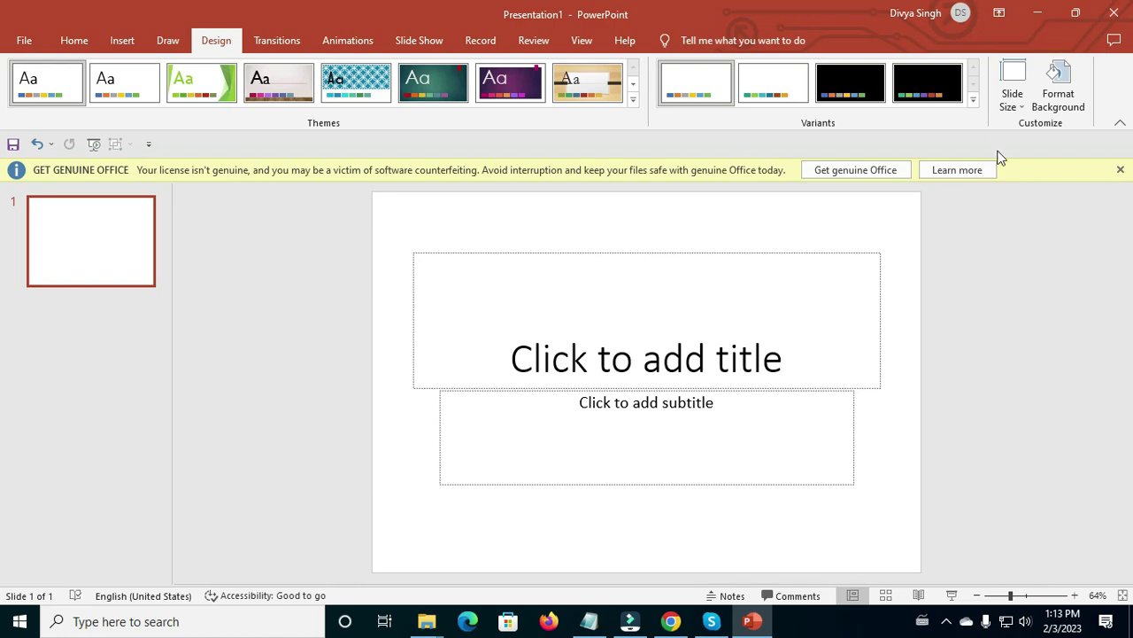
Switch Custom Slide Size to Custom dimensions and raise the width to 13.4 in.
left_click(1012, 105)
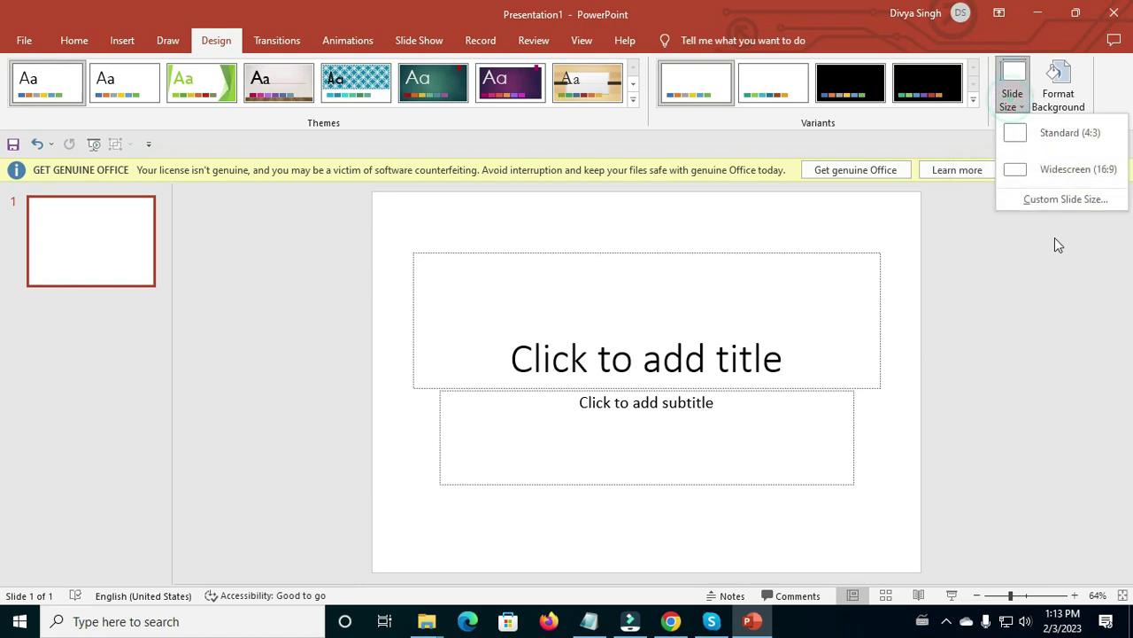
left_click(1032, 204)
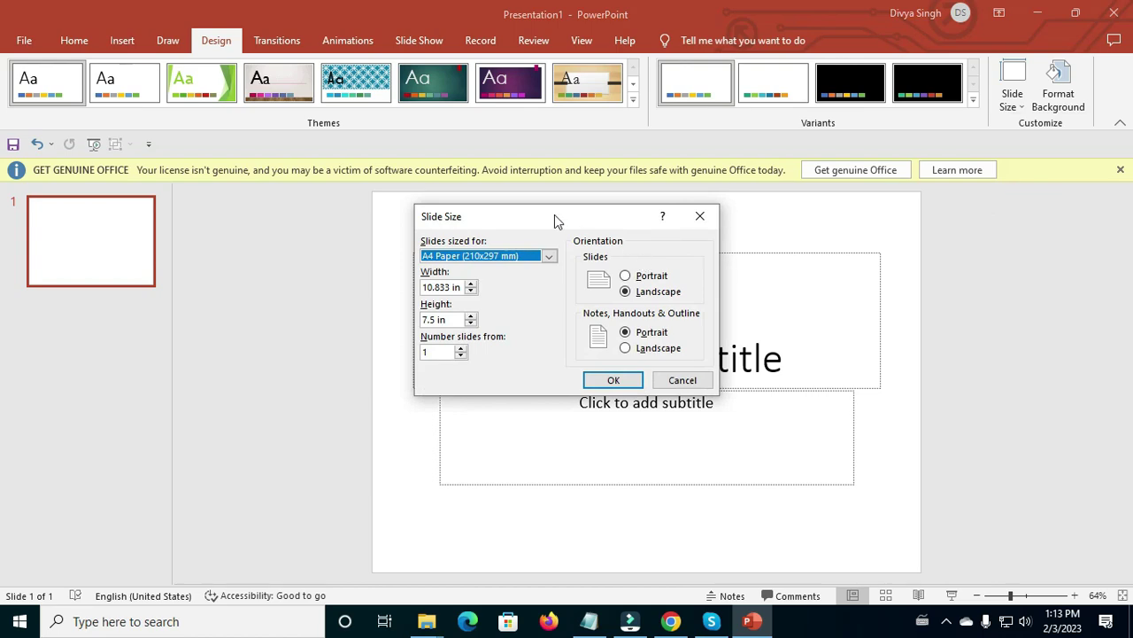
left_click_drag(554, 214, 354, 231)
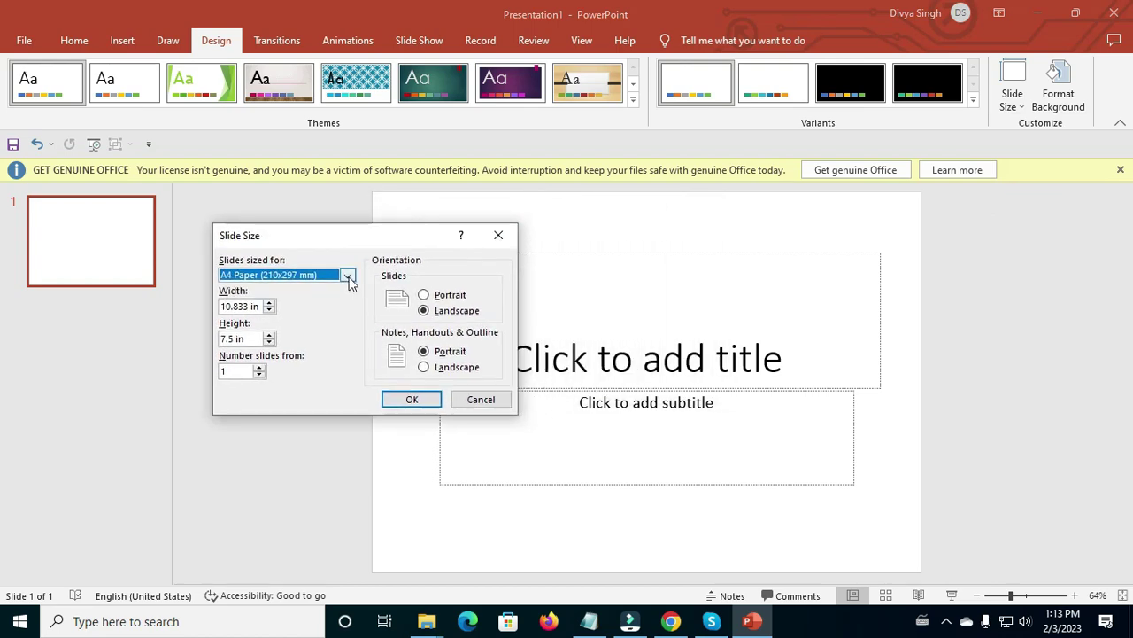
left_click(347, 275)
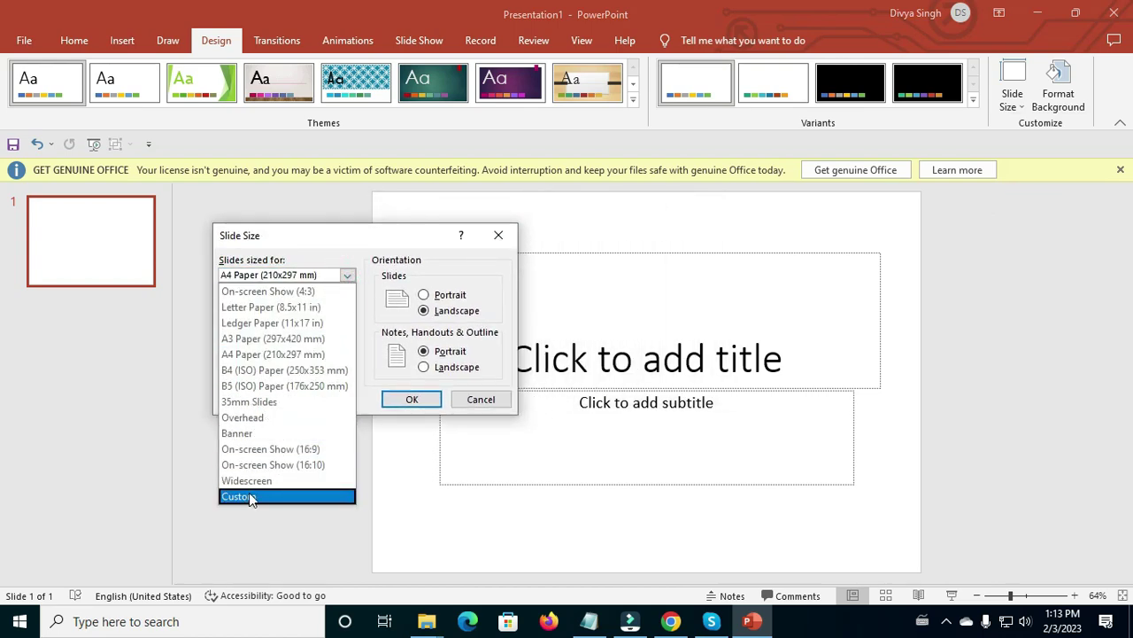
left_click(248, 495)
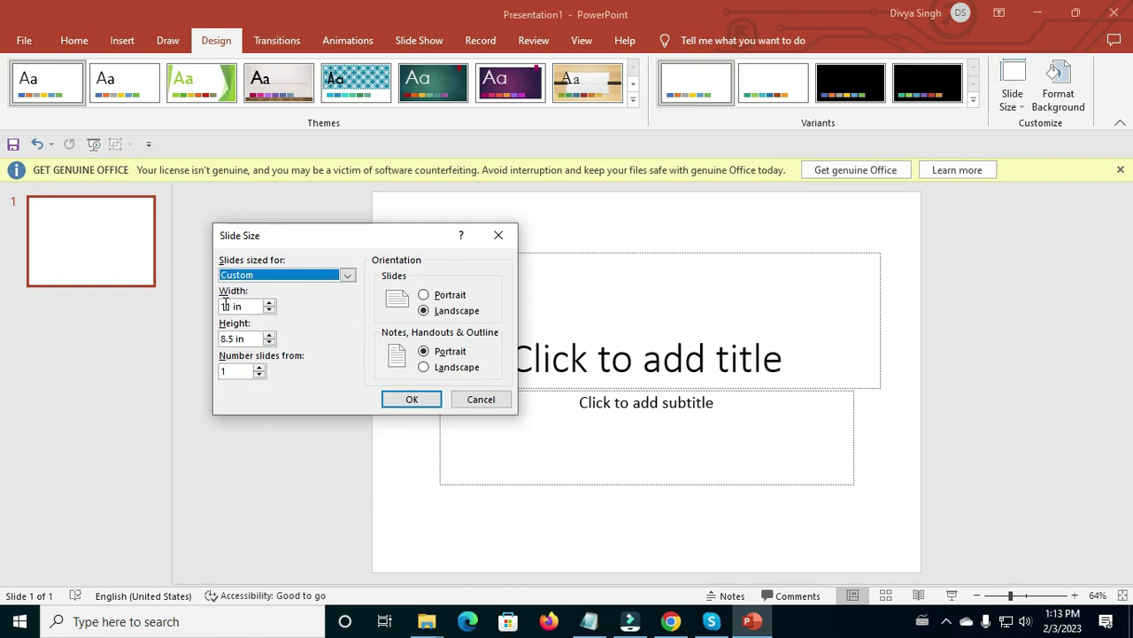
left_click_drag(223, 307, 245, 307)
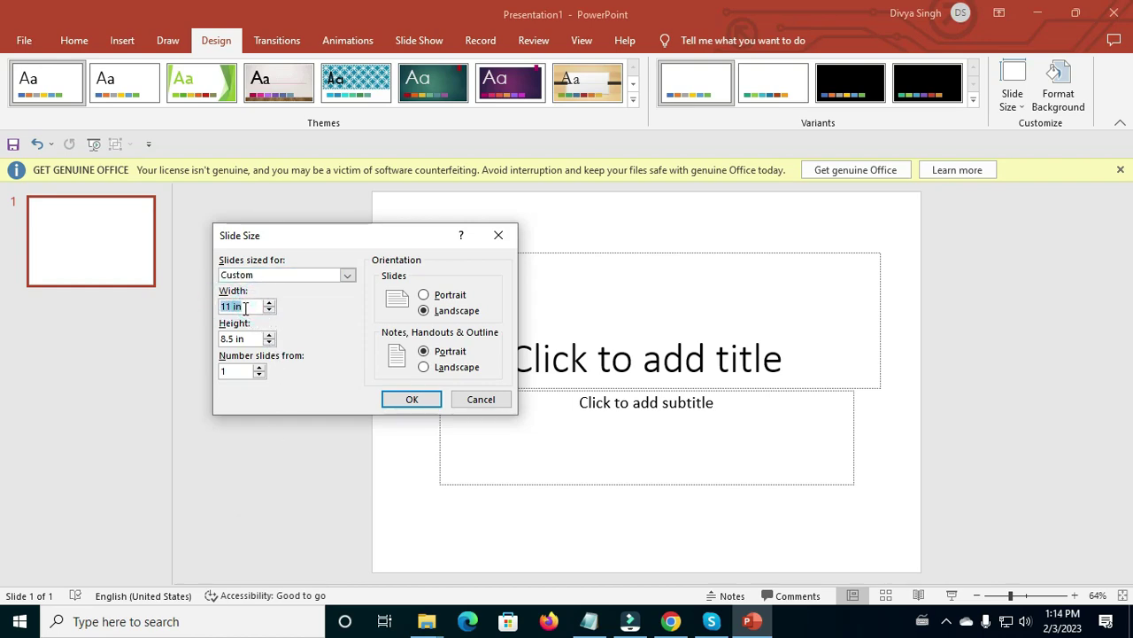
left_click(269, 303)
left_click(269, 303)
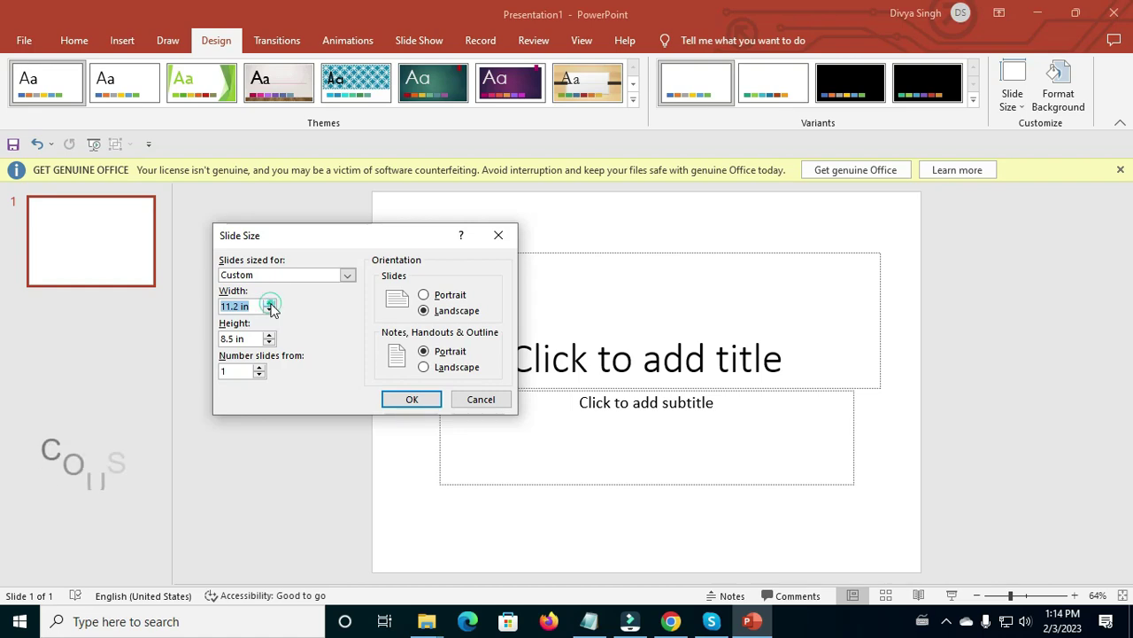
left_click(269, 303)
left_click(269, 303)
left_click(269, 303)
left_click(269, 302)
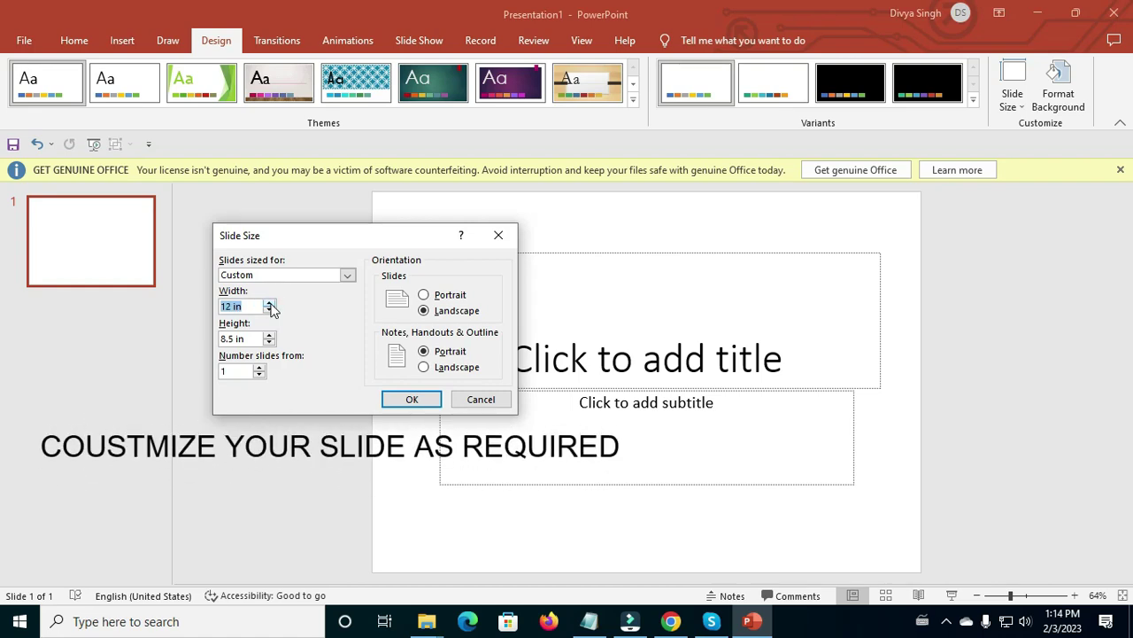
left_click(269, 303)
left_click(269, 303)
left_click(269, 303)
left_click(269, 302)
left_click(269, 302)
left_click(269, 303)
Lower the height to 7.3 in, start slide numbering at 2, and apply.
left_click(237, 337)
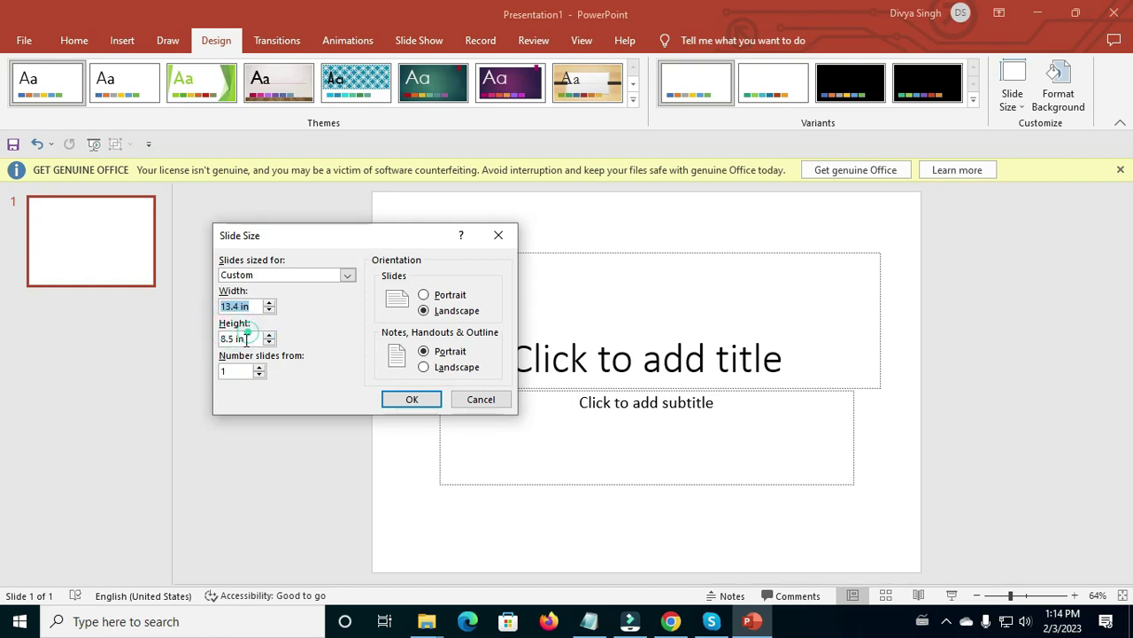
left_click(240, 338)
left_click_drag(240, 338, 265, 344)
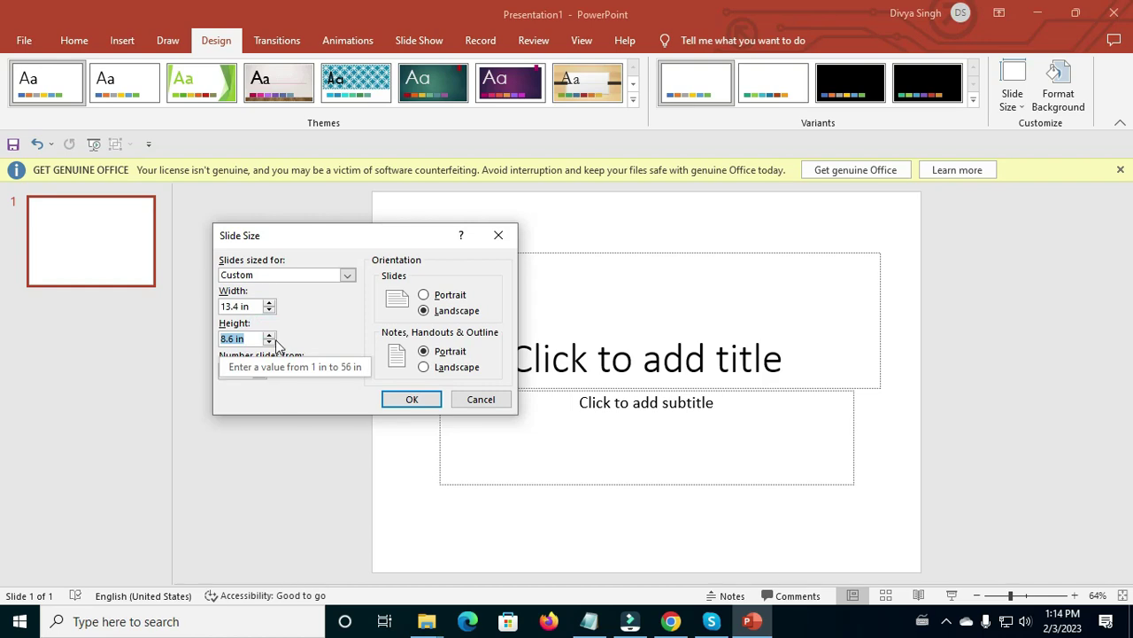
left_click(269, 343)
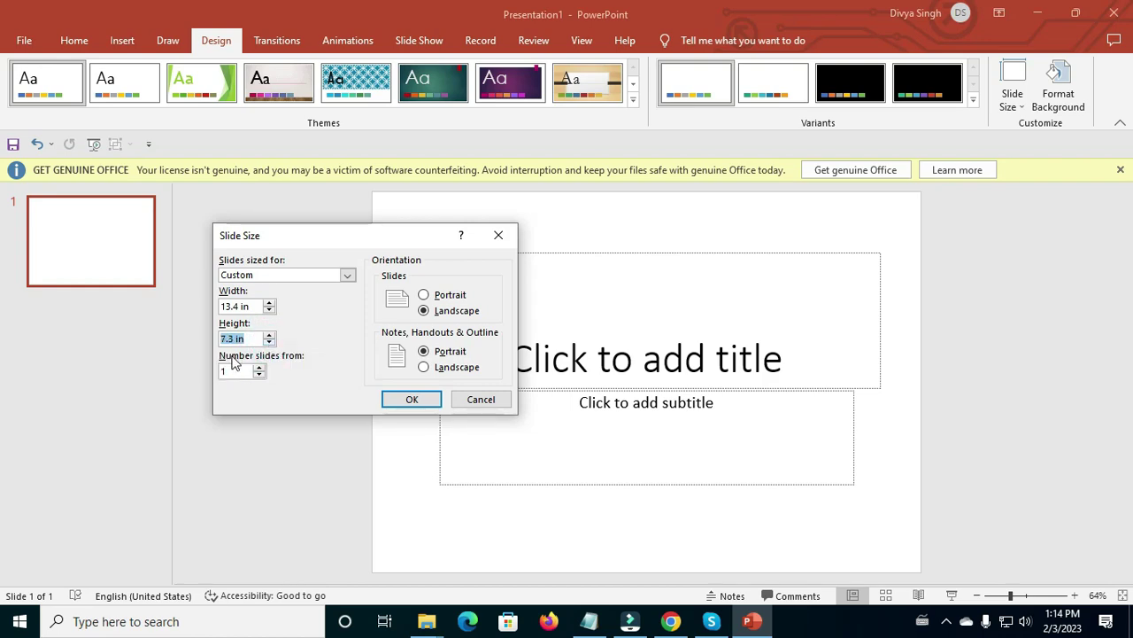
left_click(260, 368)
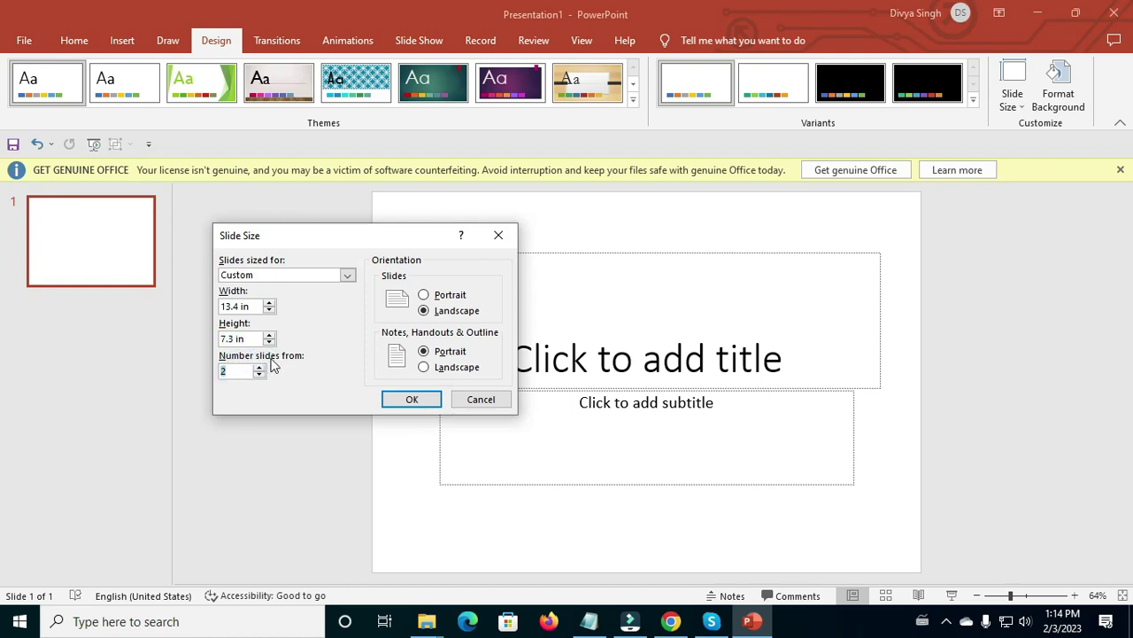
mouse_move(238, 370)
left_click(412, 399)
Maximize content on the 13.4 by 7.3 in custom slide.
left_click(284, 361)
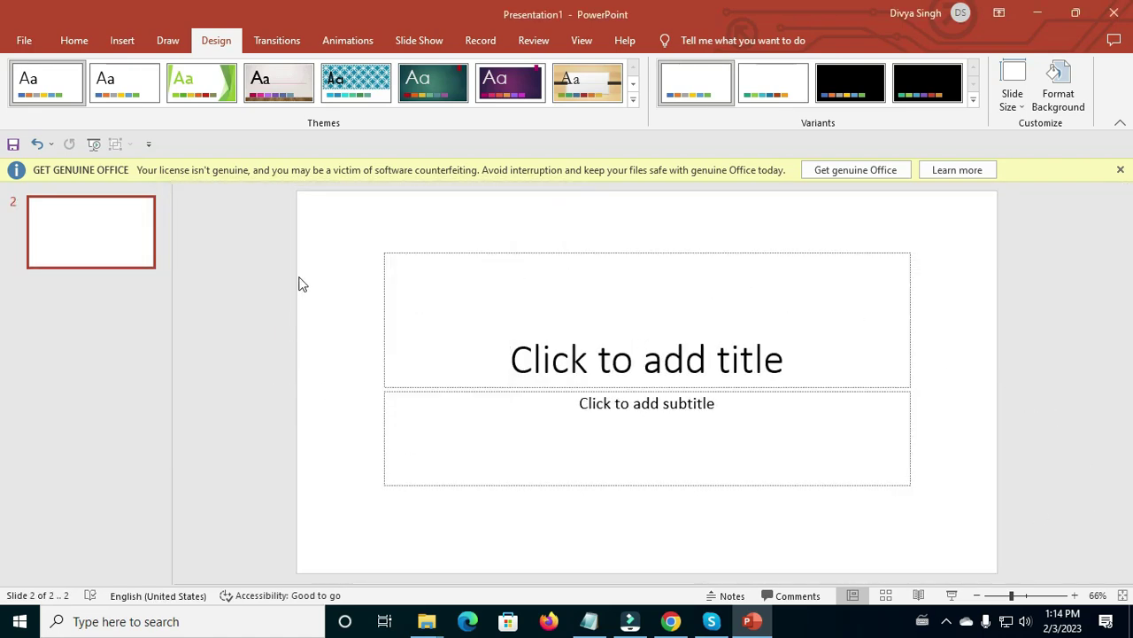
left_click_drag(302, 201, 993, 569)
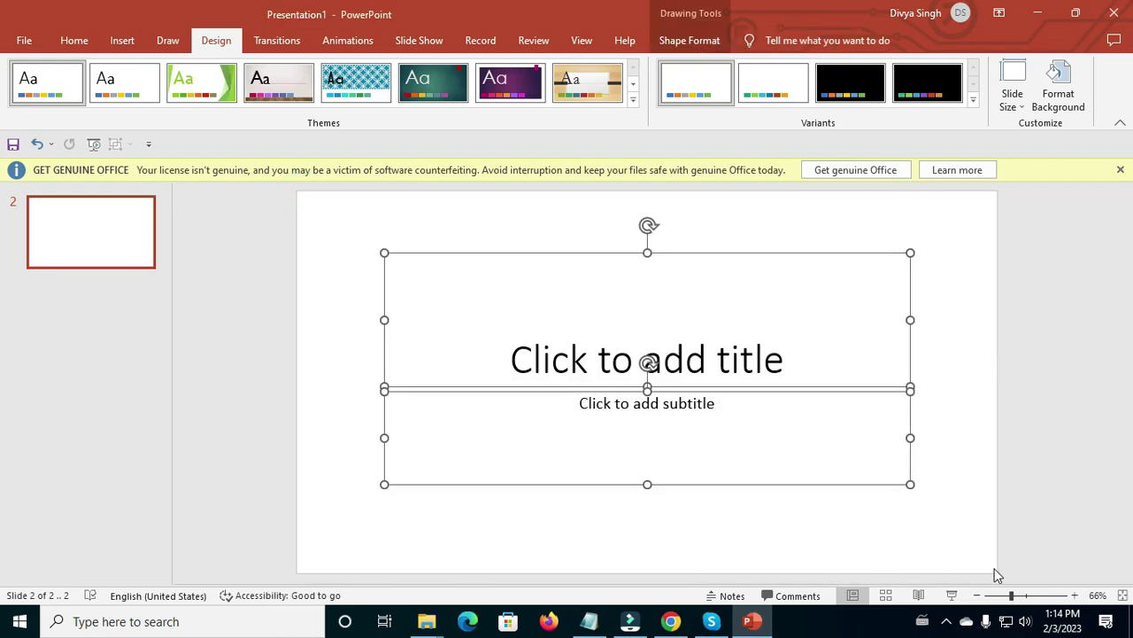
left_click(995, 574)
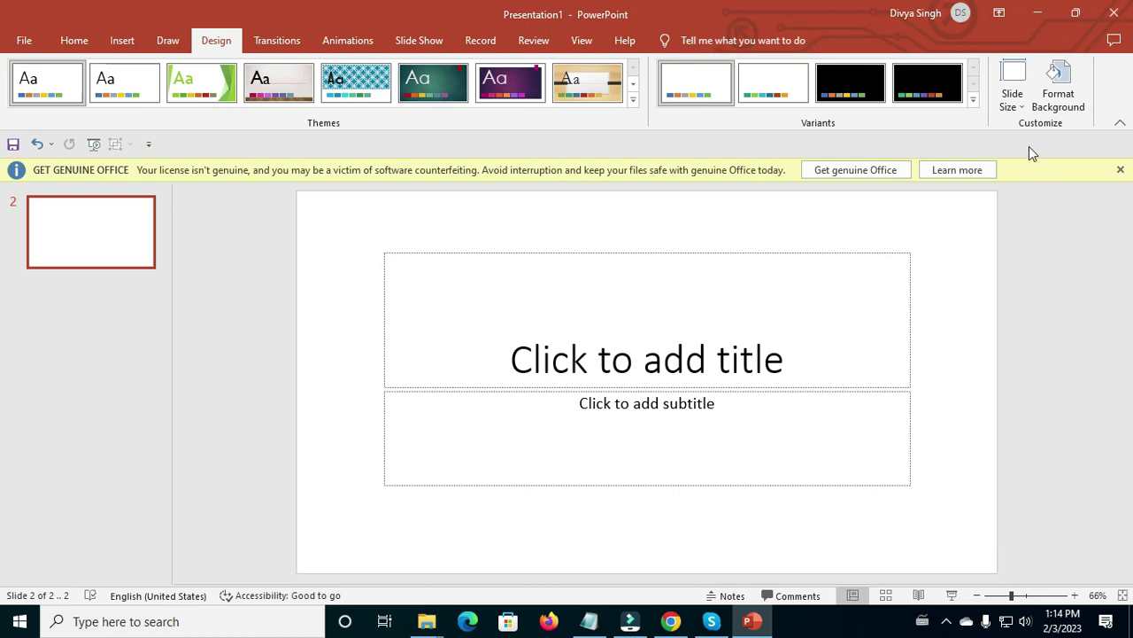
Turn the slide portrait at 7.3 by 13.399 in and maximize its content.
left_click(1012, 89)
left_click(1024, 206)
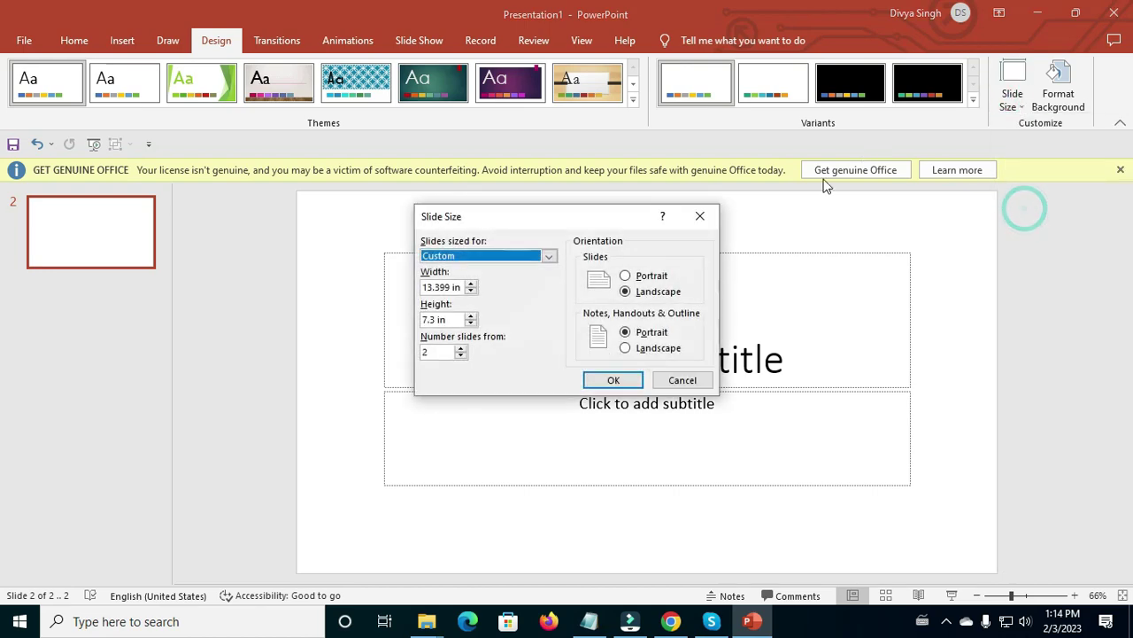
left_click_drag(595, 221, 334, 272)
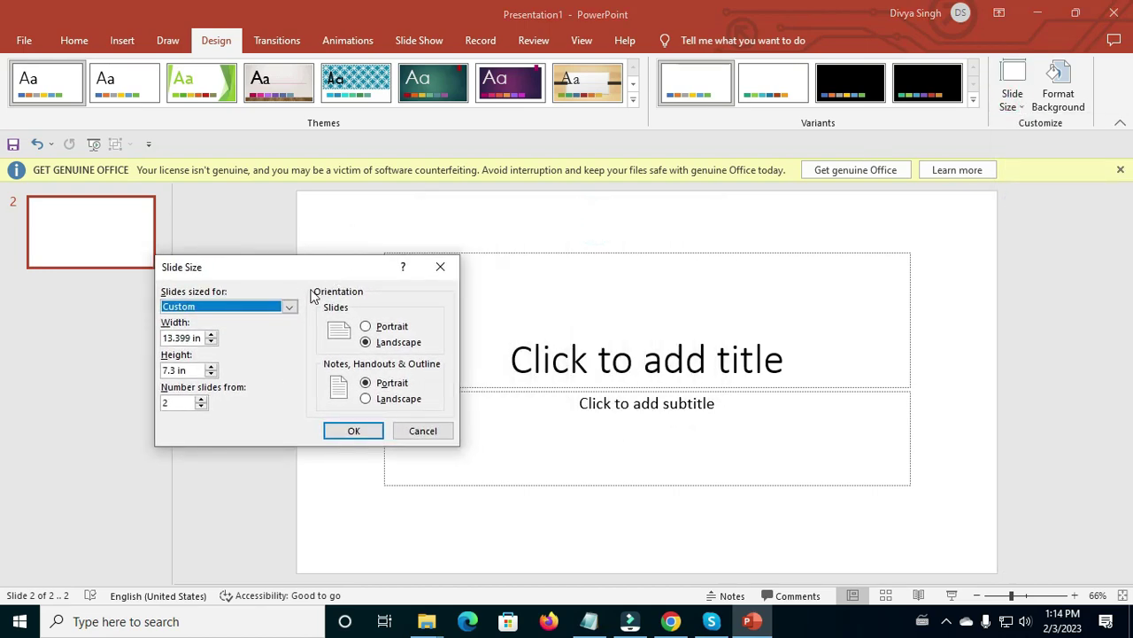
left_click(310, 294)
left_click(366, 325)
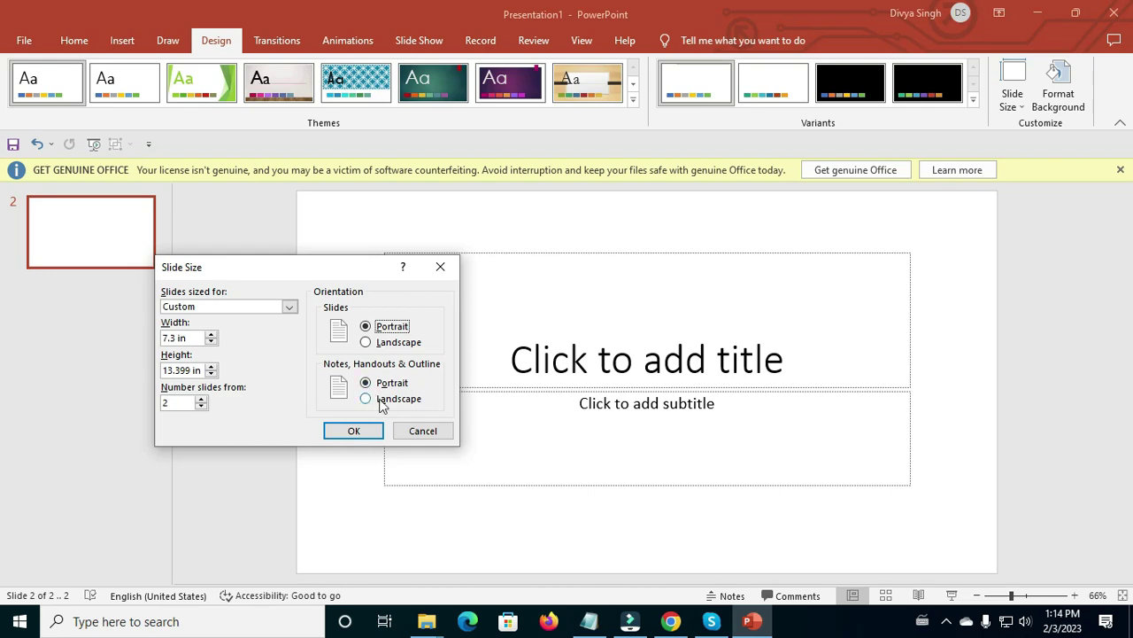
left_click(353, 430)
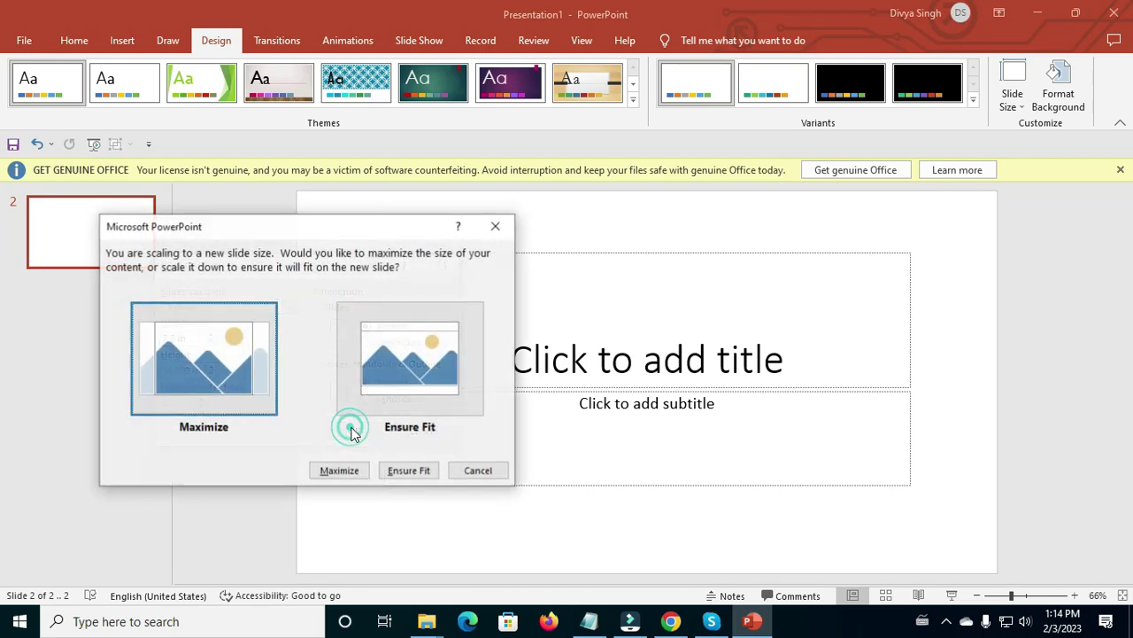
left_click(235, 366)
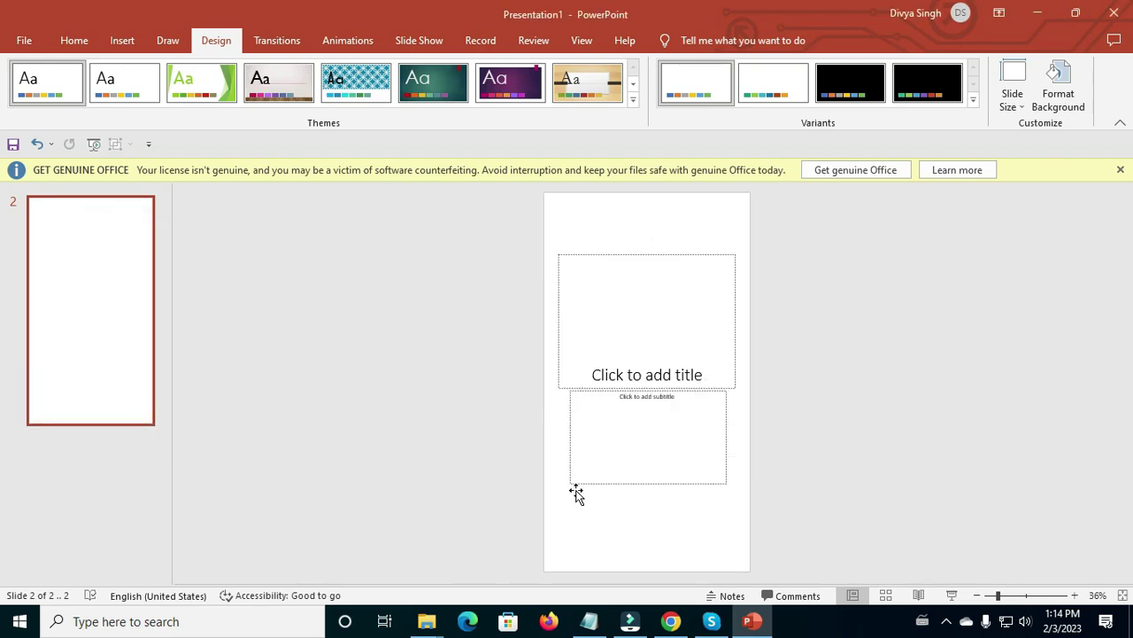
Set Notes, Handouts & Outline to Landscape while slides stay portrait.
left_click_drag(552, 199, 743, 566)
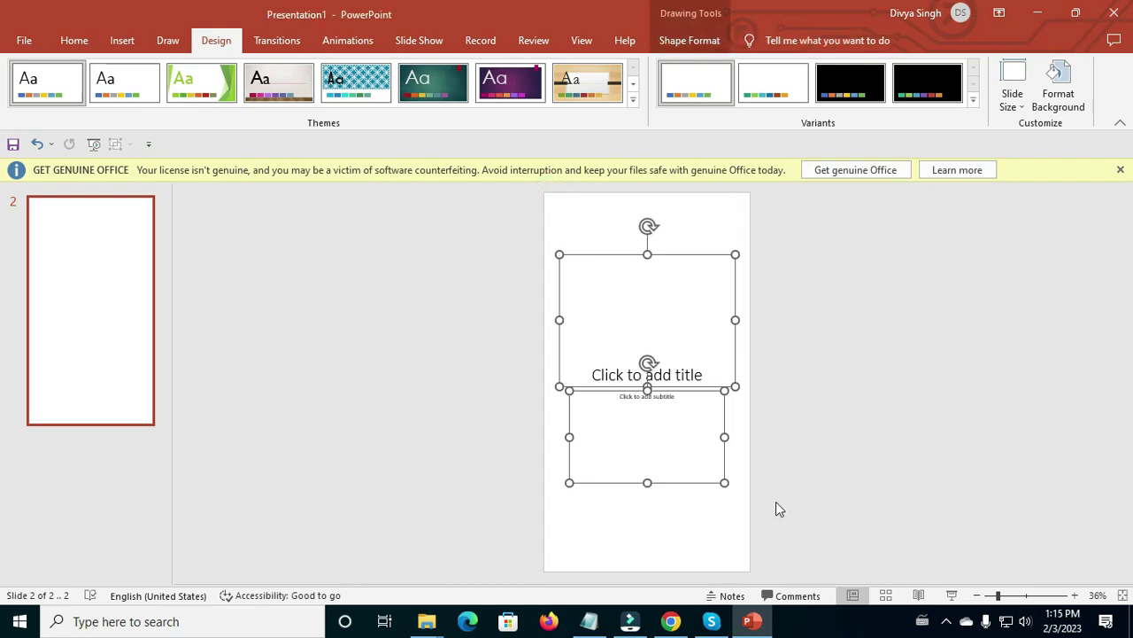
left_click(775, 501)
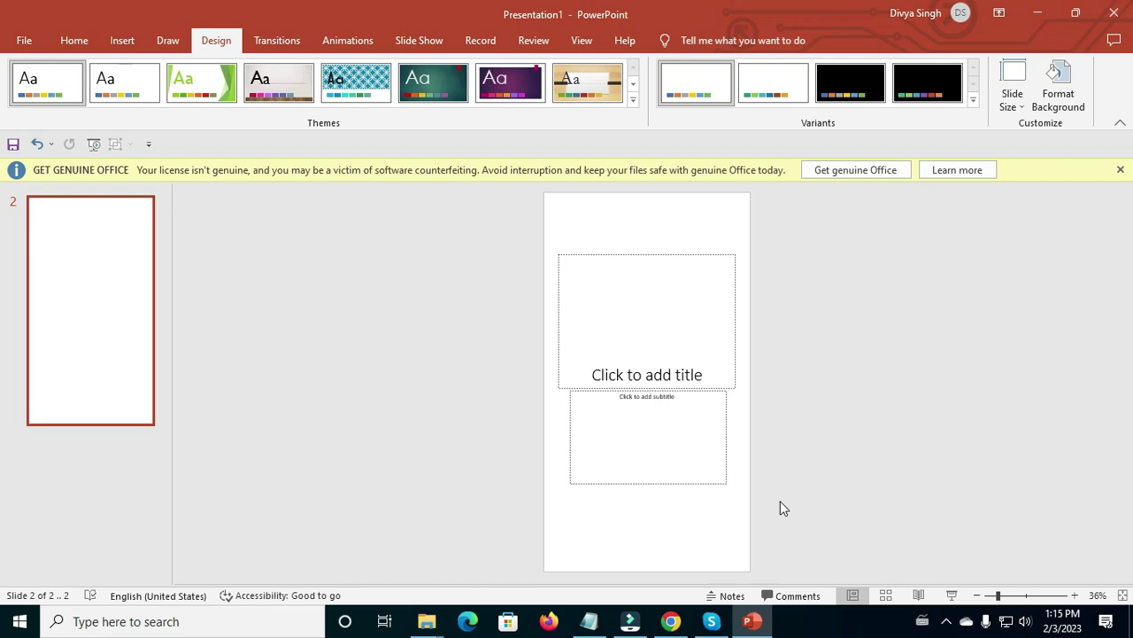
left_click(1016, 97)
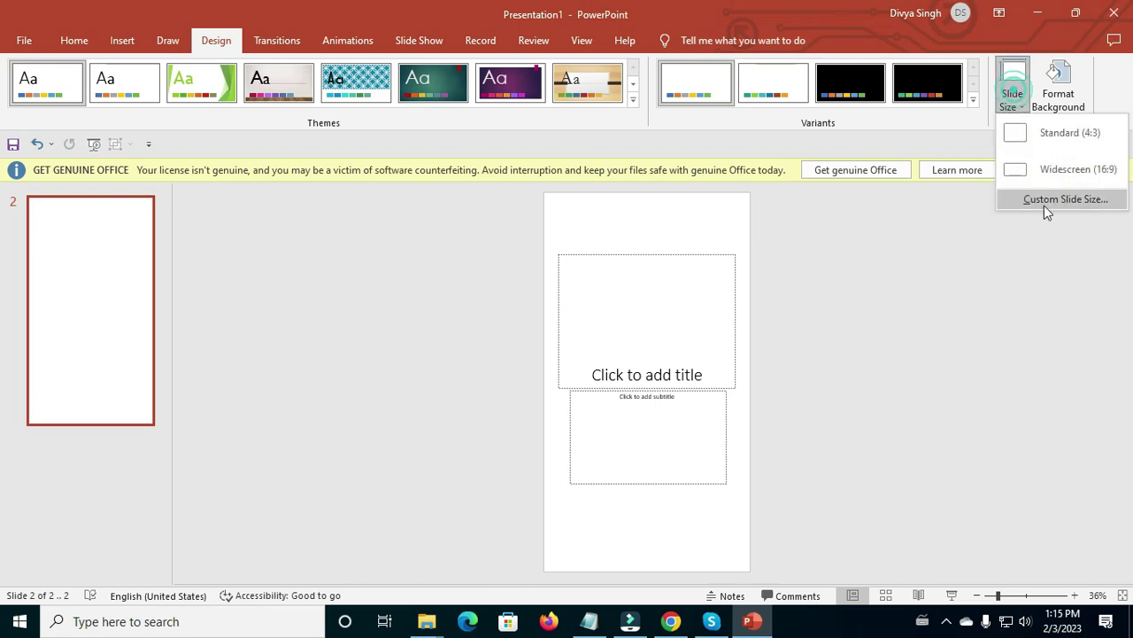
left_click(1035, 203)
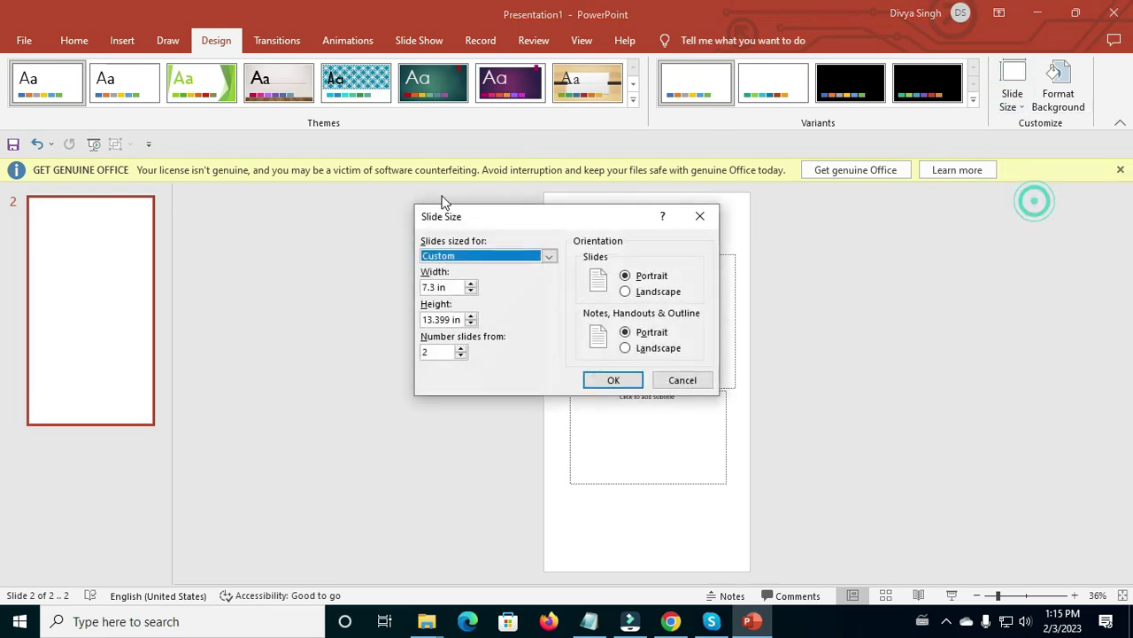
left_click(639, 348)
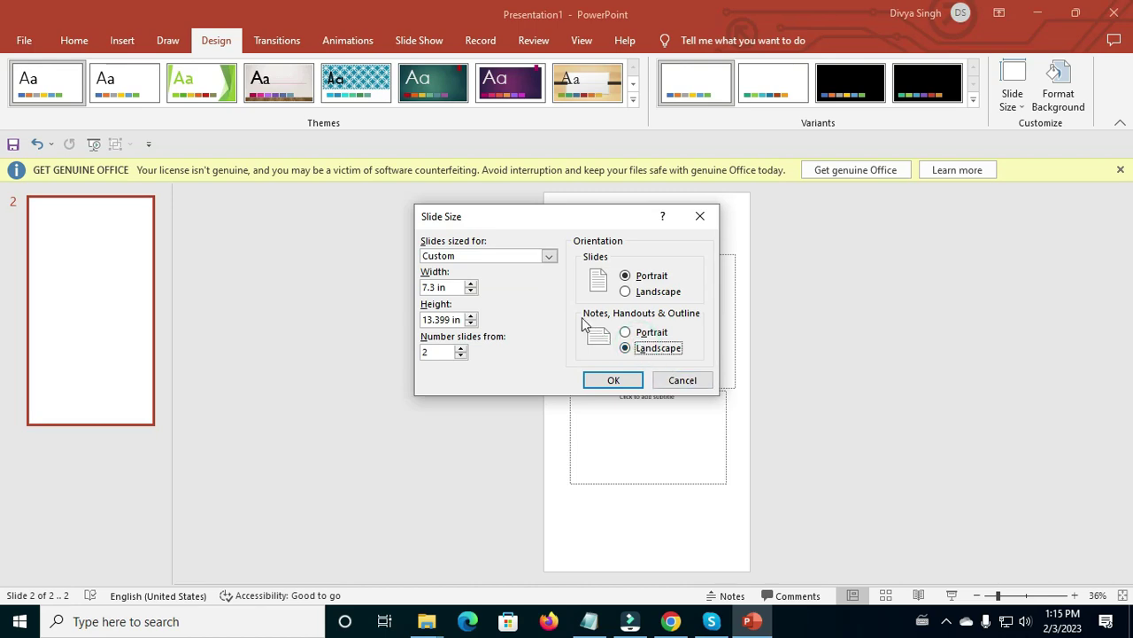
left_click(611, 380)
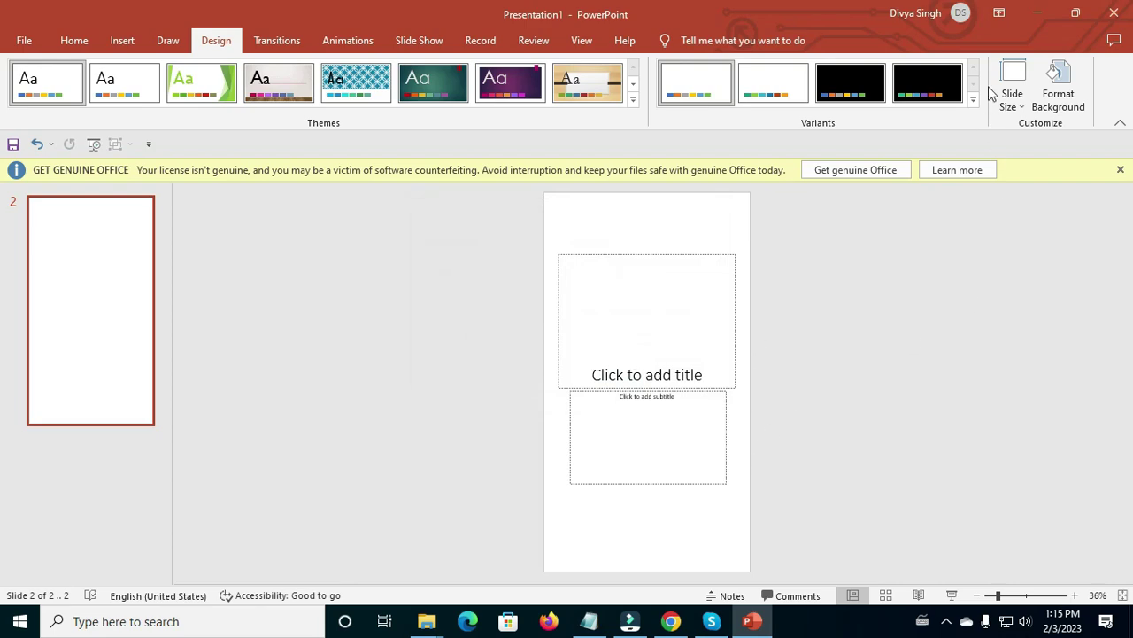
left_click(1012, 89)
Return notes and handouts to portrait and start slide numbering at 4.
left_click(1038, 201)
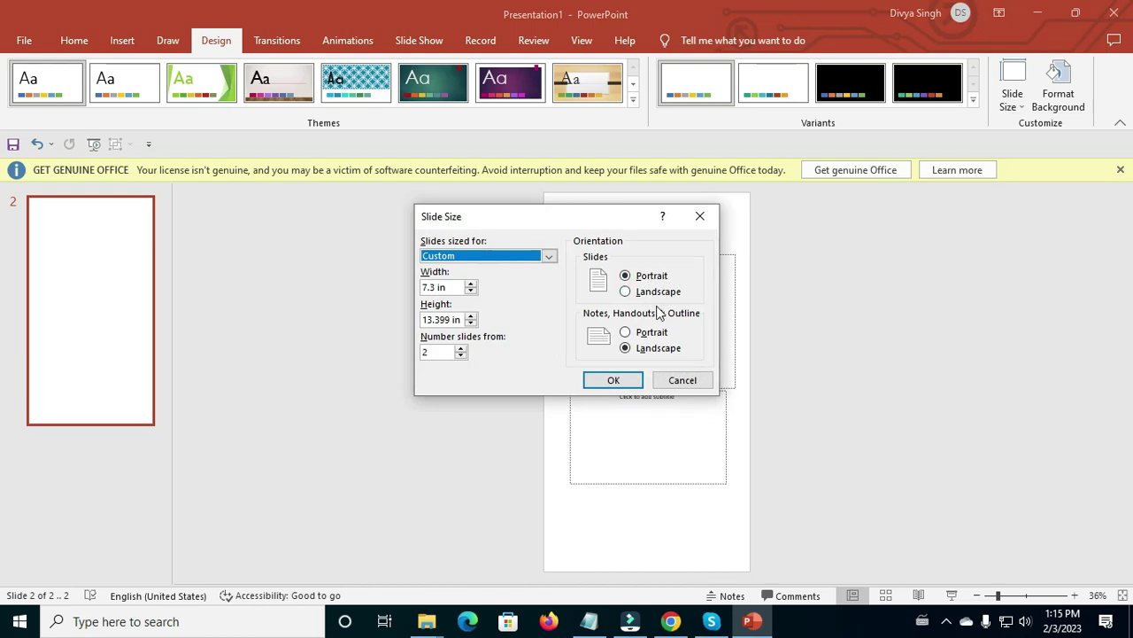
left_click(626, 332)
left_click_drag(632, 224, 371, 224)
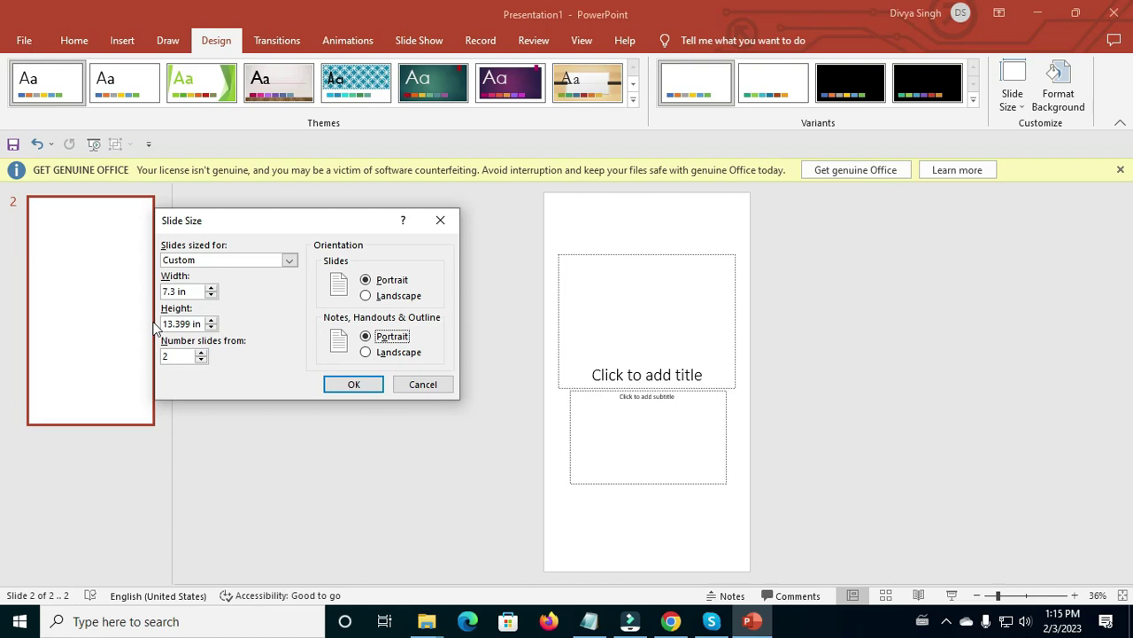
left_click(202, 352)
left_click(202, 351)
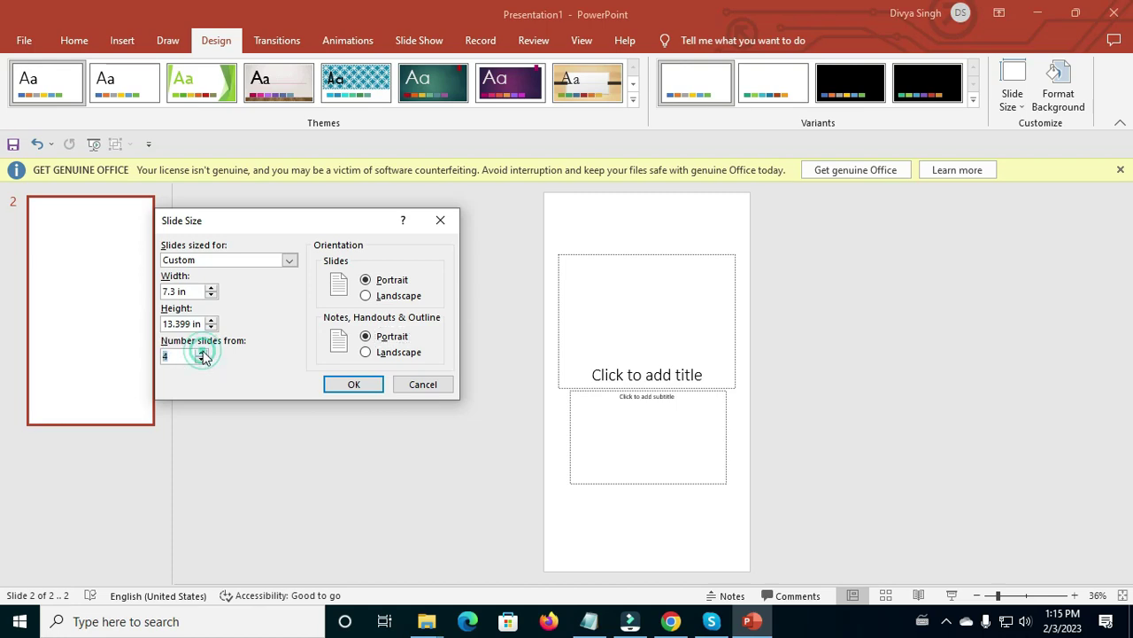
left_click(339, 387)
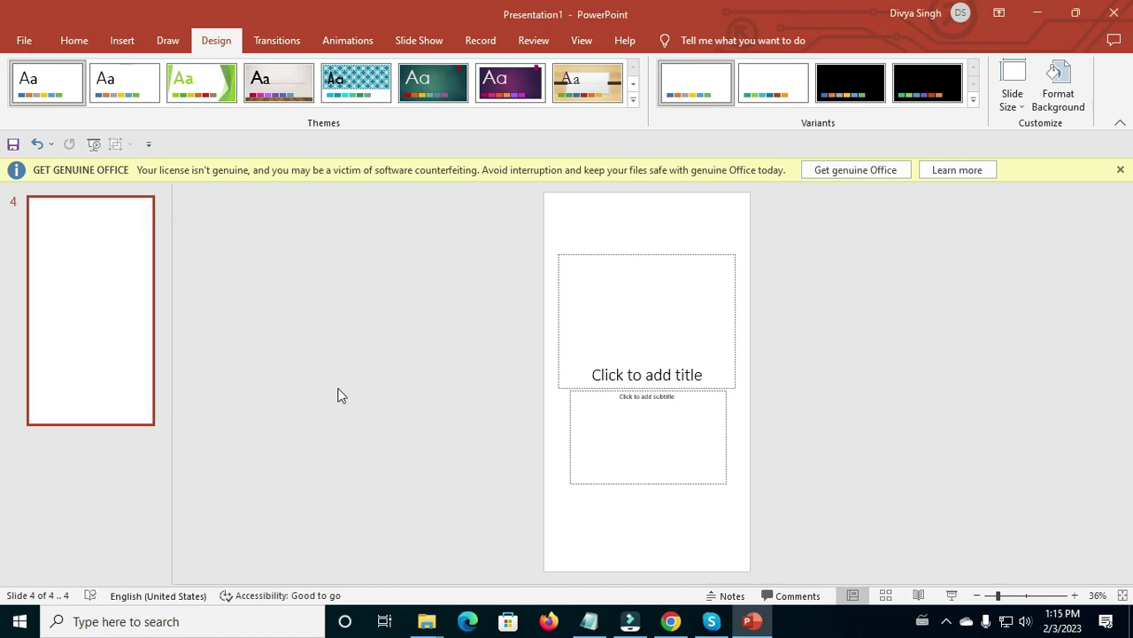
left_click(337, 387)
Switch the slide to Widescreen (16:9) with Ensure Fit.
left_click_drag(544, 195, 750, 567)
left_click(818, 552)
left_click(1011, 98)
left_click(1038, 173)
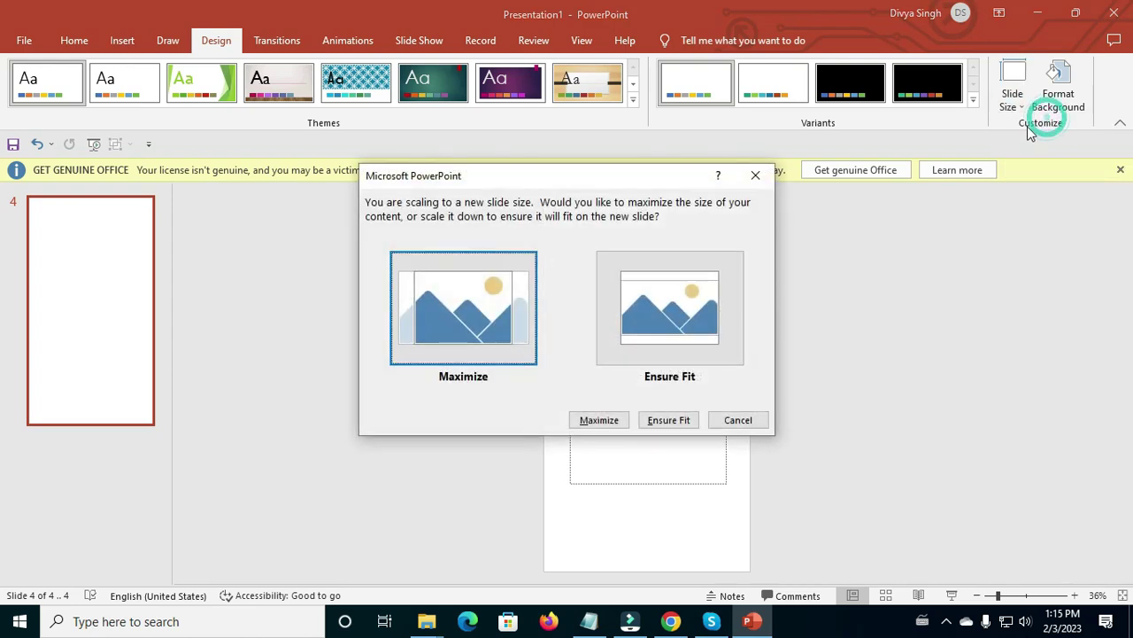
left_click(682, 327)
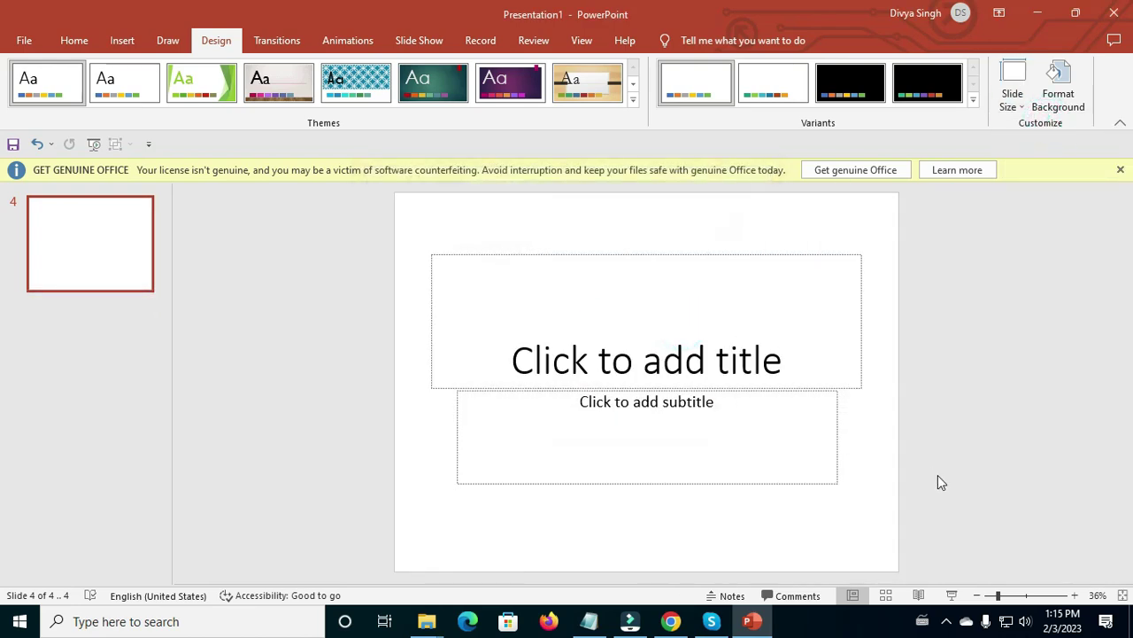